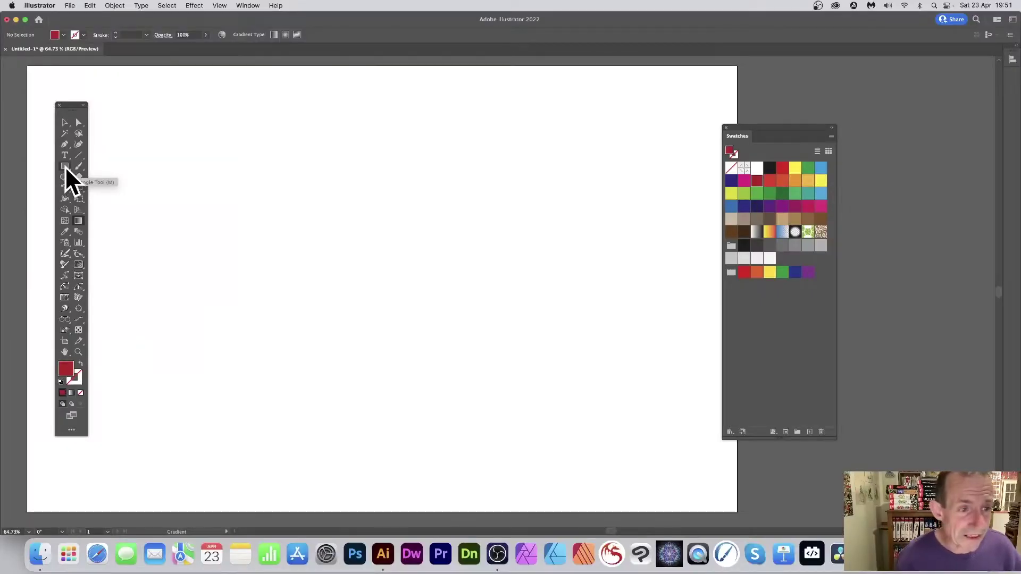
# Draw a wide rectangle about 1171 by 117 pt across the artboard's upper part and fill it with the white-to-black linear gradient.
pyautogui.click(64, 166)
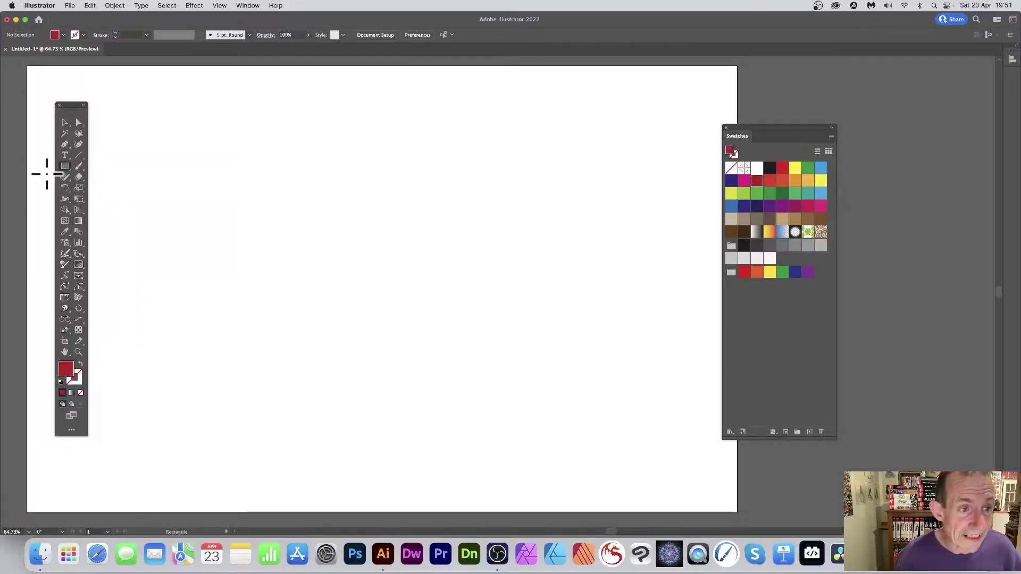
pyautogui.moveTo(115, 132); pyautogui.dragTo(638, 185)
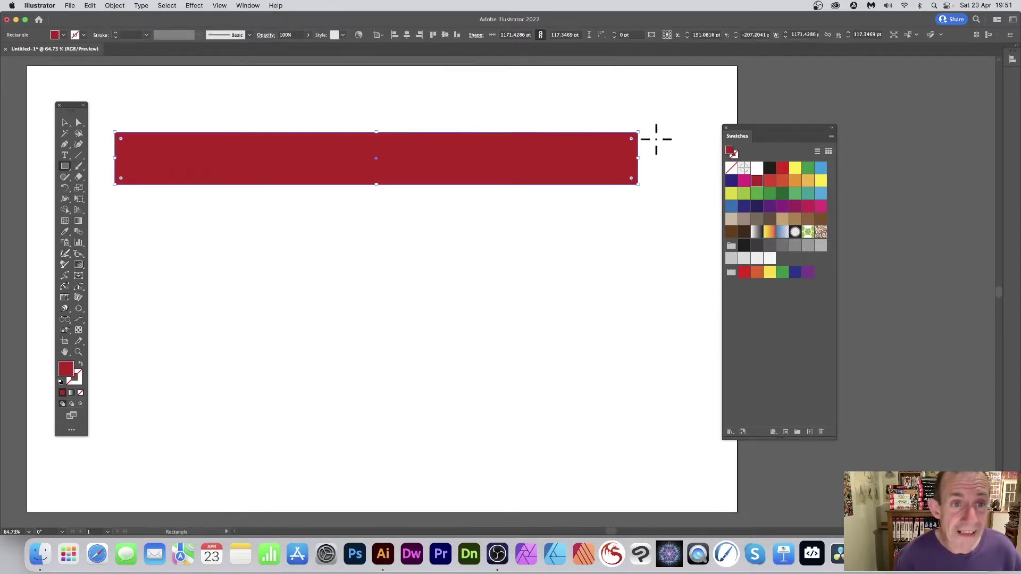
pyautogui.click(248, 6)
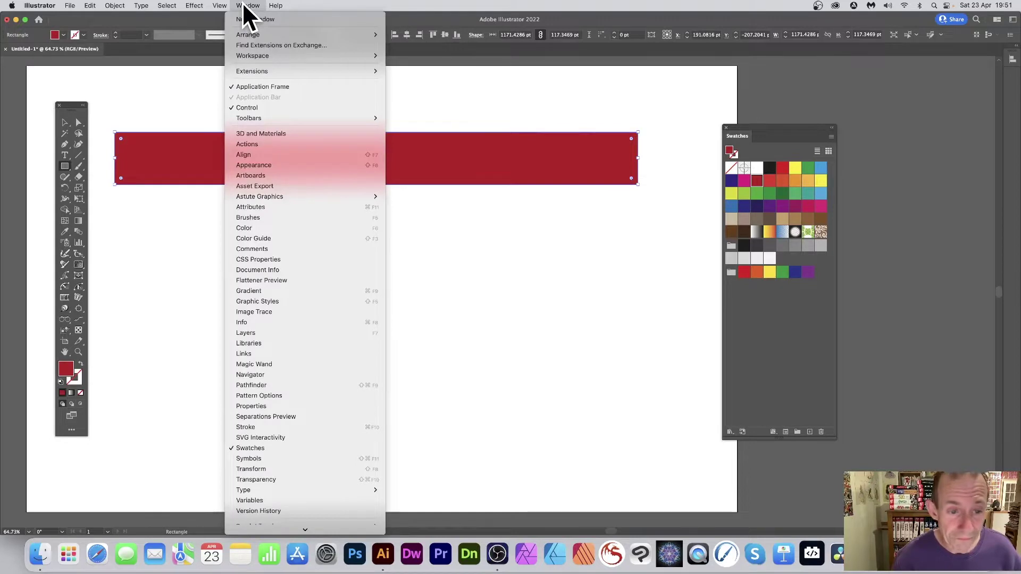
pyautogui.click(266, 290)
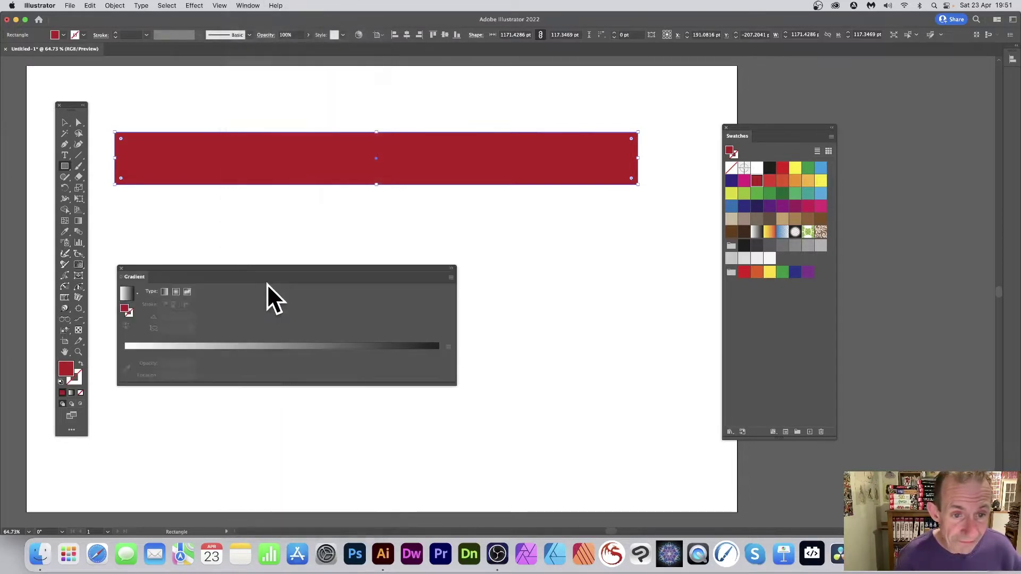
pyautogui.moveTo(187, 269); pyautogui.dragTo(190, 209)
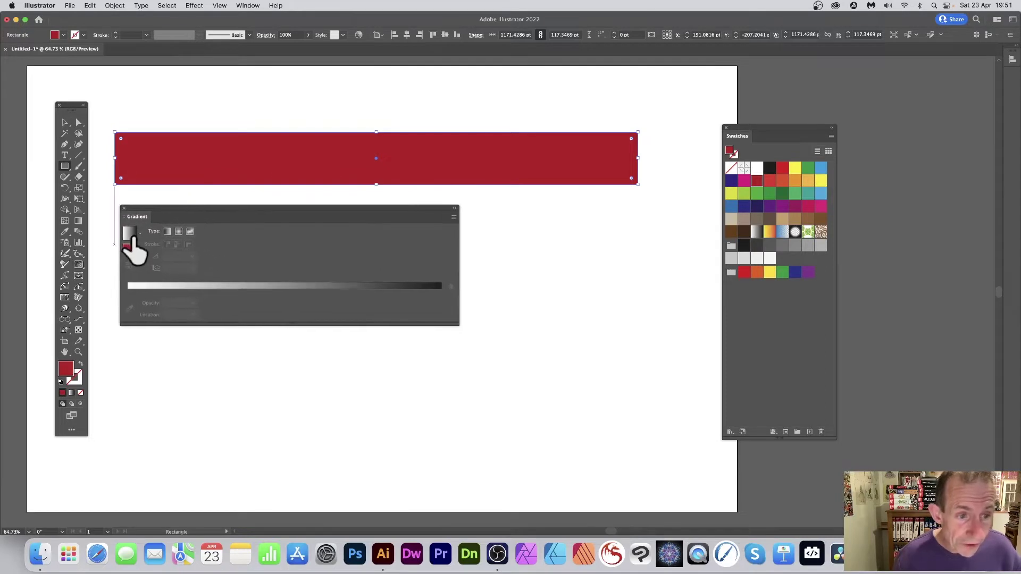
pyautogui.click(129, 234)
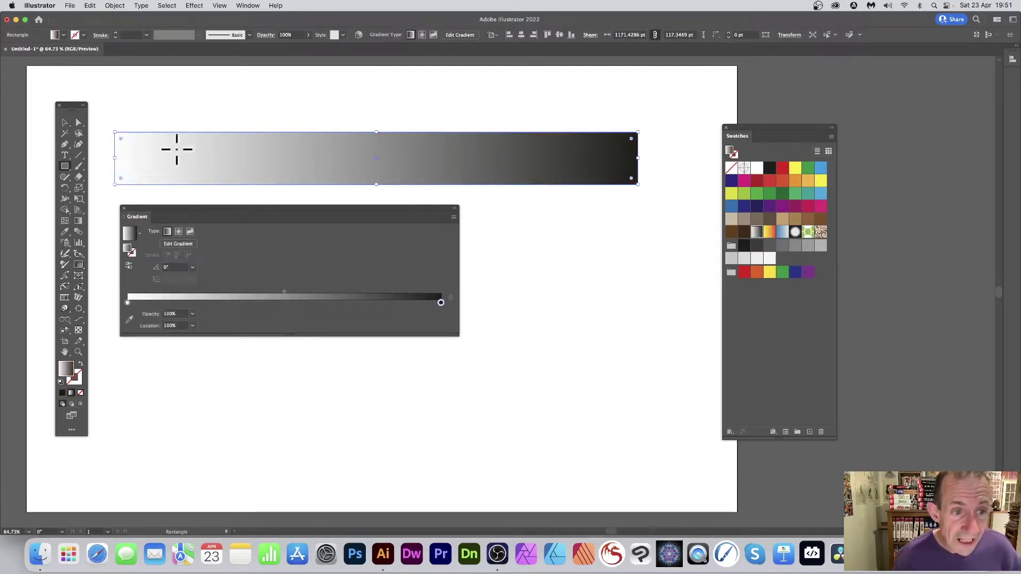
# Activate the Gradient tool on the rectangle, then widen the Gradient panel and place it just below the rectangle.
pyautogui.moveTo(168, 160); pyautogui.dragTo(569, 158)
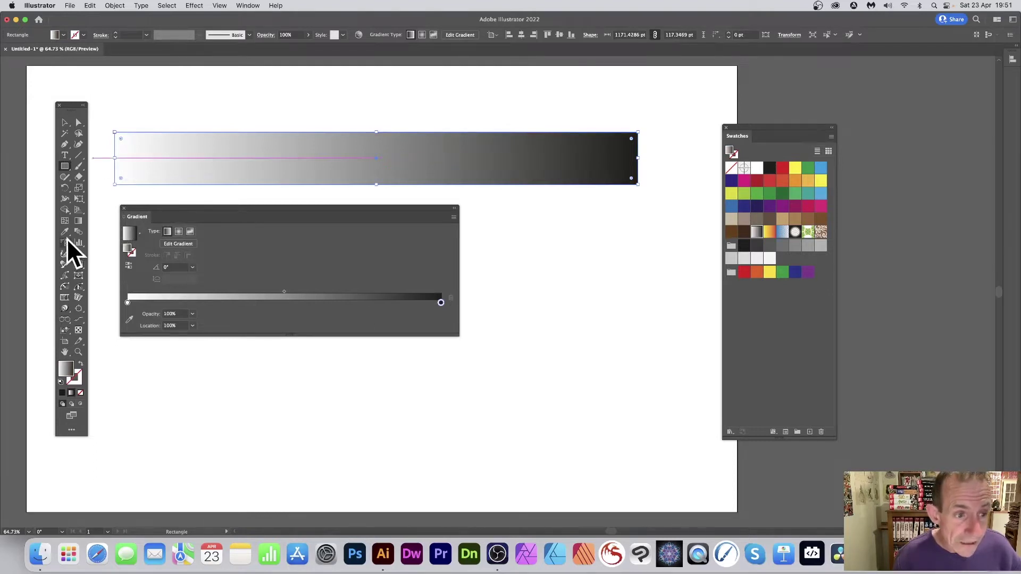
pyautogui.click(79, 221)
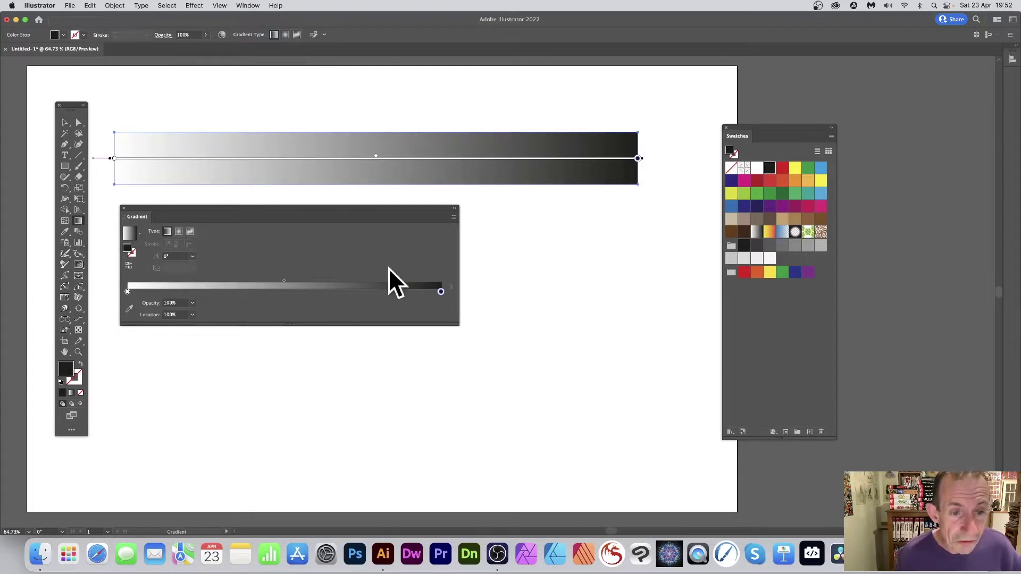
pyautogui.moveTo(453, 322); pyautogui.dragTo(564, 267)
pyautogui.moveTo(476, 209); pyautogui.dragTo(475, 195)
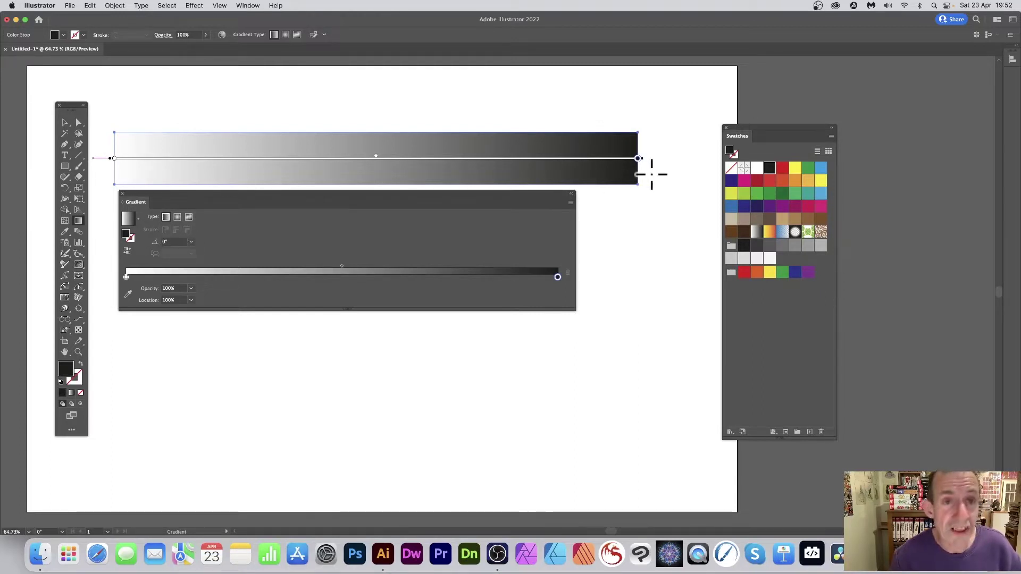
# Try the radial and freeform gradient types on the rectangle, then return it to the linear type.
pyautogui.click(177, 217)
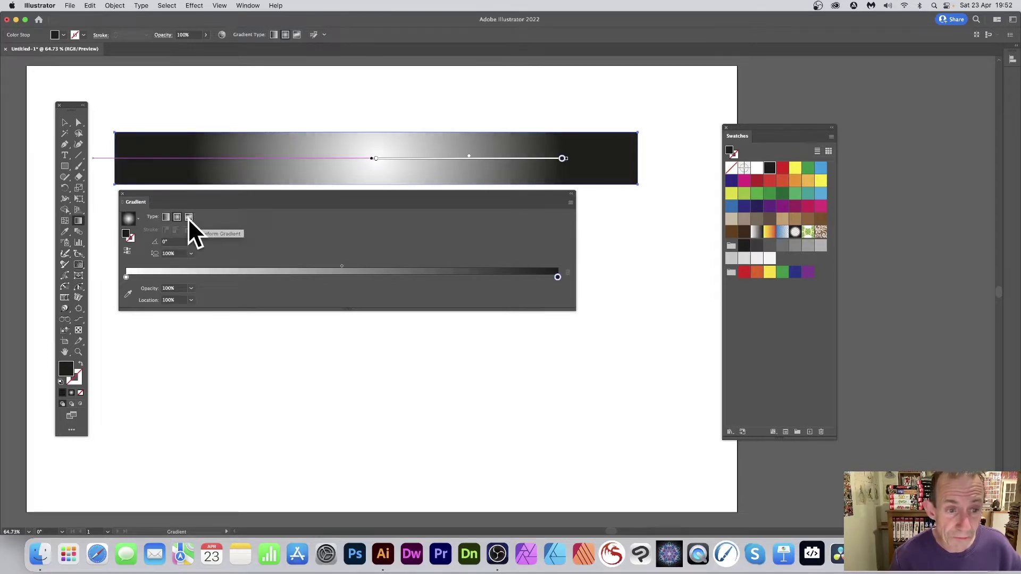
pyautogui.click(188, 218)
pyautogui.click(167, 217)
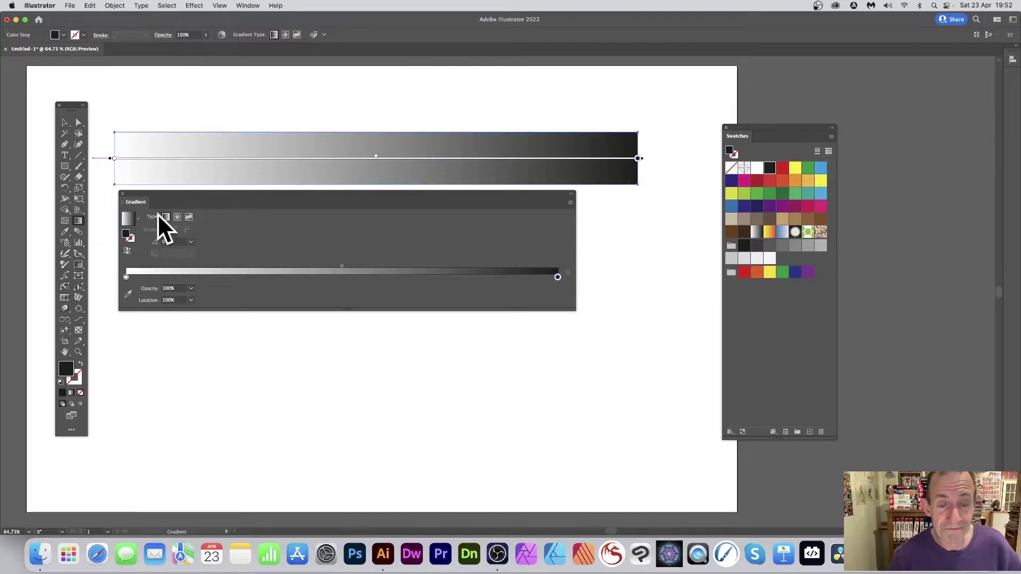
# Recolour the gradient's white starting stop to blue using RGB values 86, 118 and 255.
pyautogui.click(126, 277)
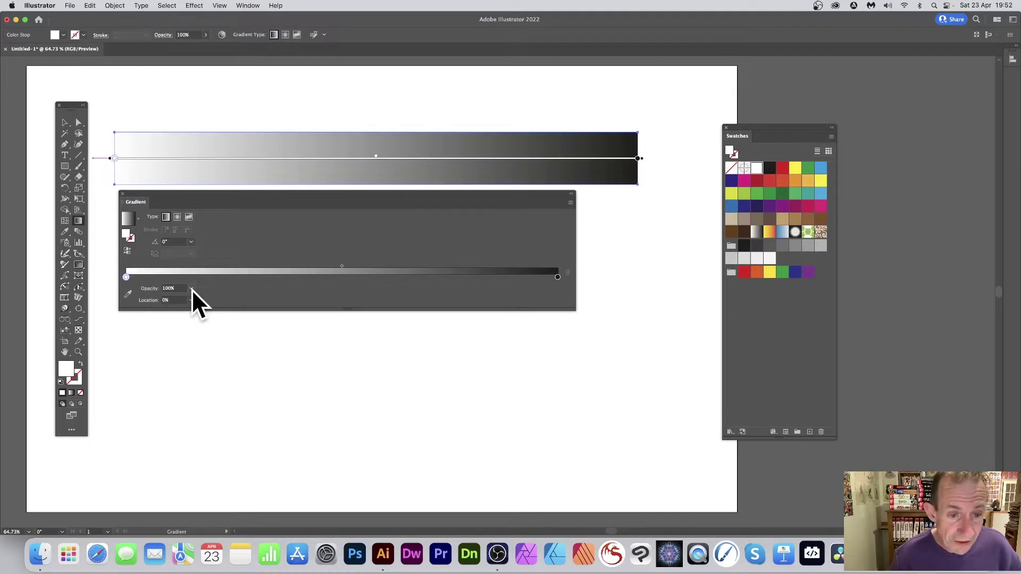
pyautogui.doubleClick(126, 277)
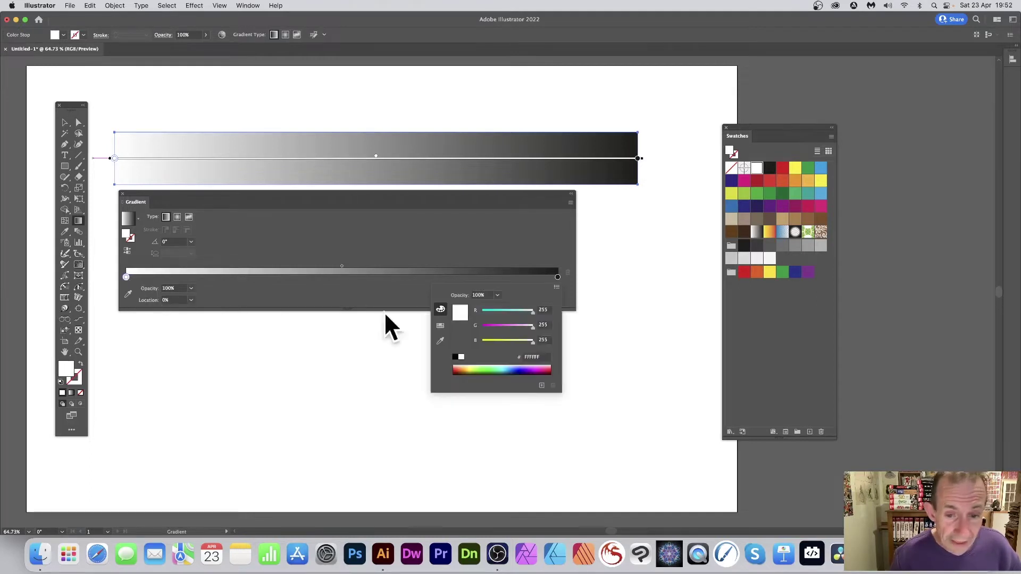
pyautogui.click(557, 287)
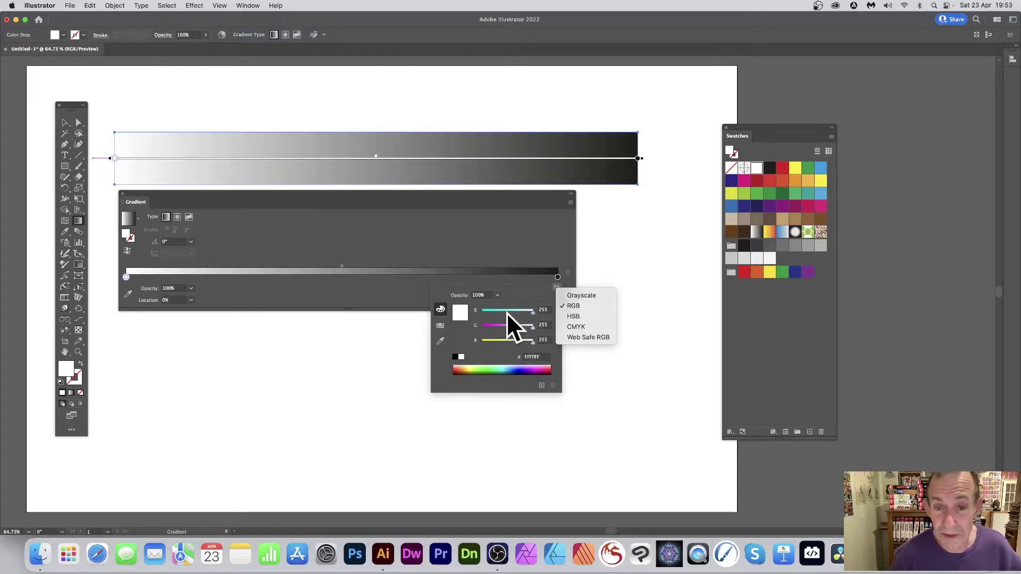
pyautogui.click(575, 298)
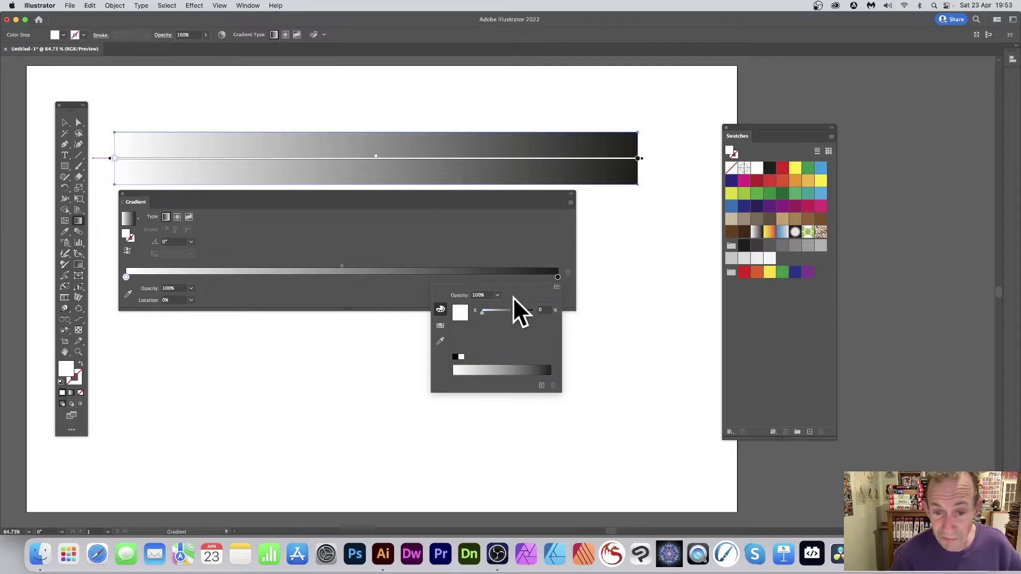
pyautogui.moveTo(495, 311); pyautogui.dragTo(439, 309)
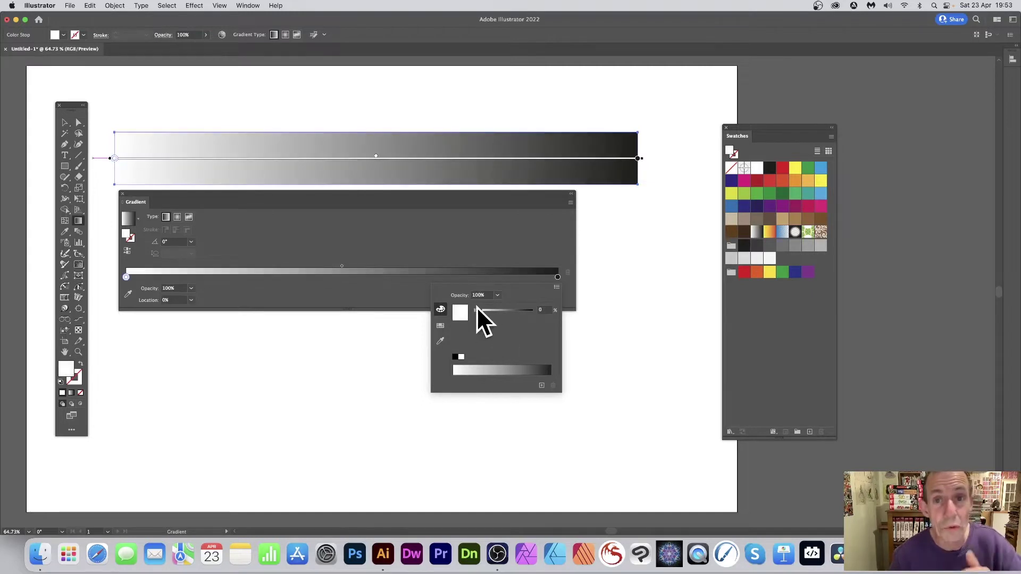
pyautogui.click(556, 287)
pyautogui.click(577, 306)
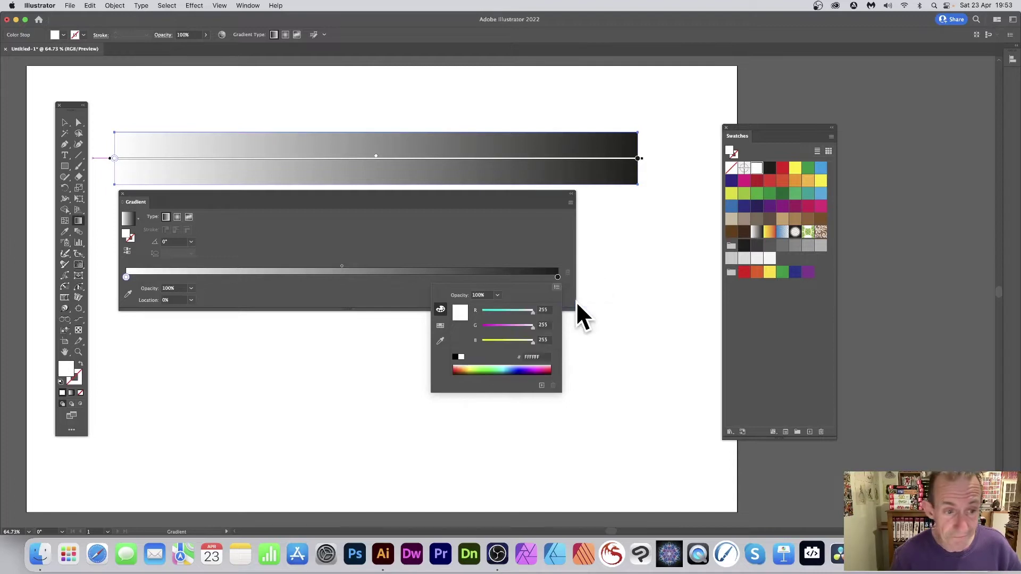
pyautogui.moveTo(509, 312)
pyautogui.mouseDown()
pyautogui.moveTo(499, 312)
pyautogui.moveTo(505, 326)
pyautogui.mouseUp()
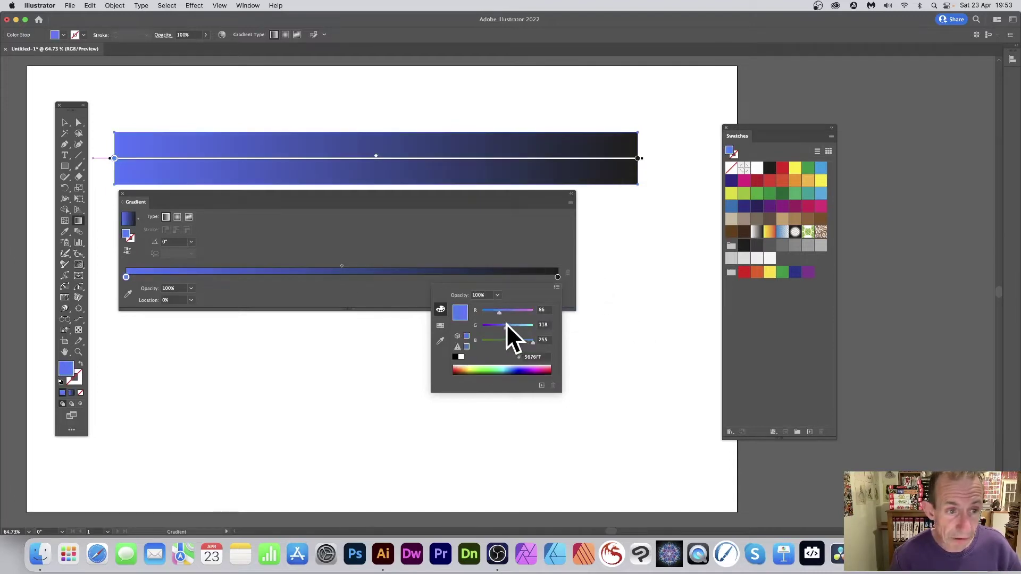
# Recolour the gradient's black ending stop to red by raising its red value to 242.
pyautogui.click(557, 277)
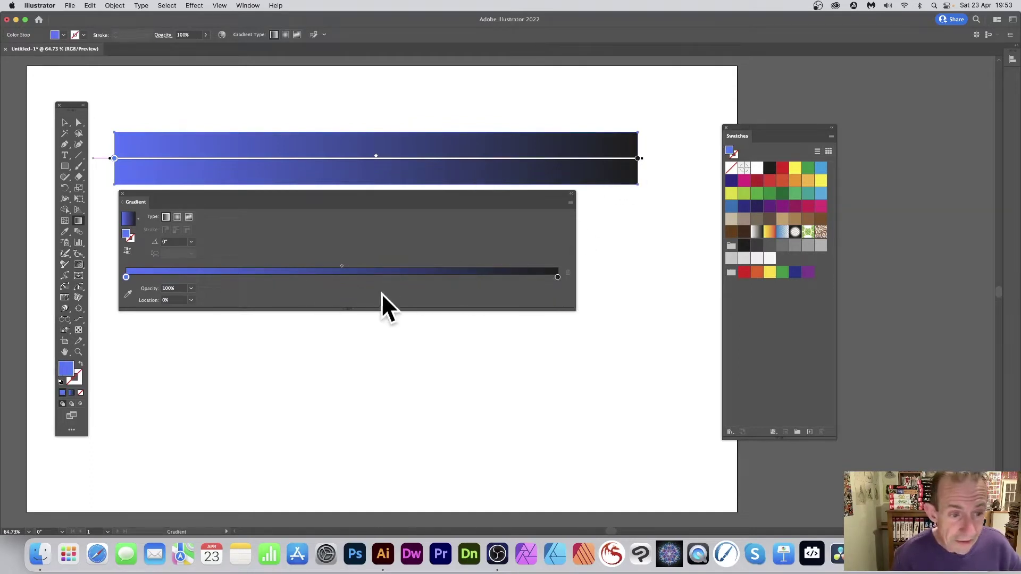
pyautogui.doubleClick(557, 277)
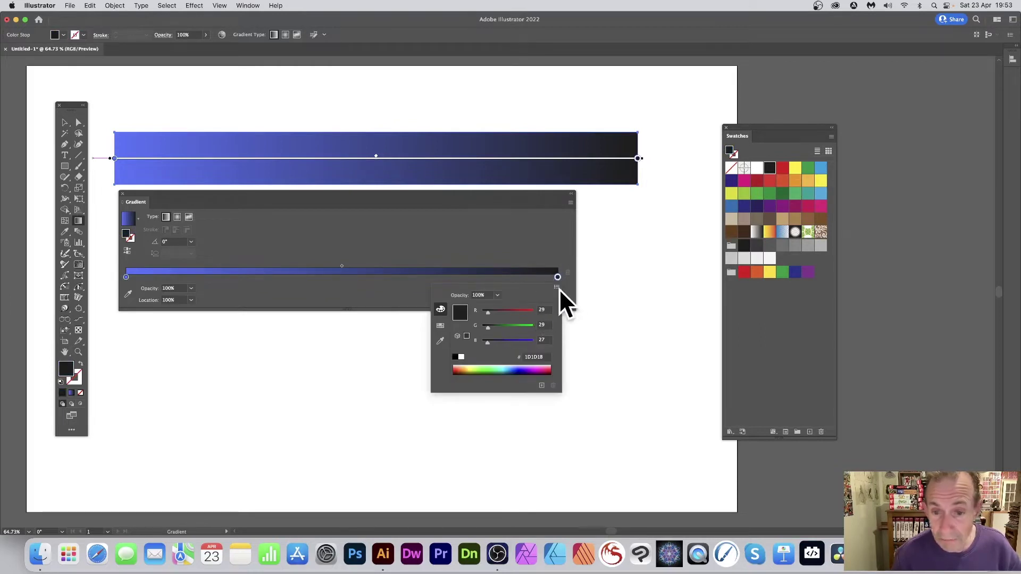
pyautogui.click(557, 287)
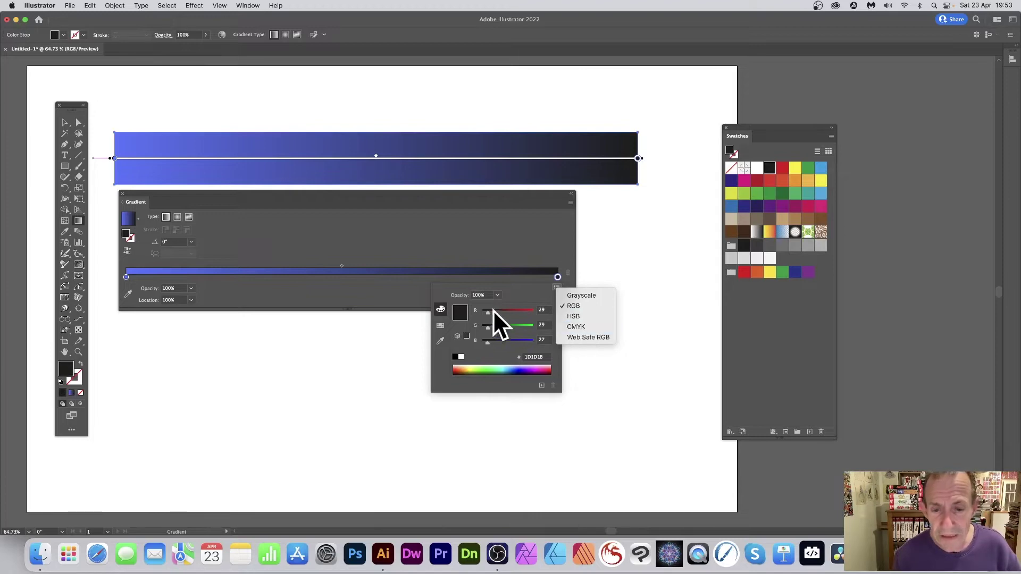
pyautogui.click(512, 310)
pyautogui.moveTo(512, 310); pyautogui.dragTo(530, 310)
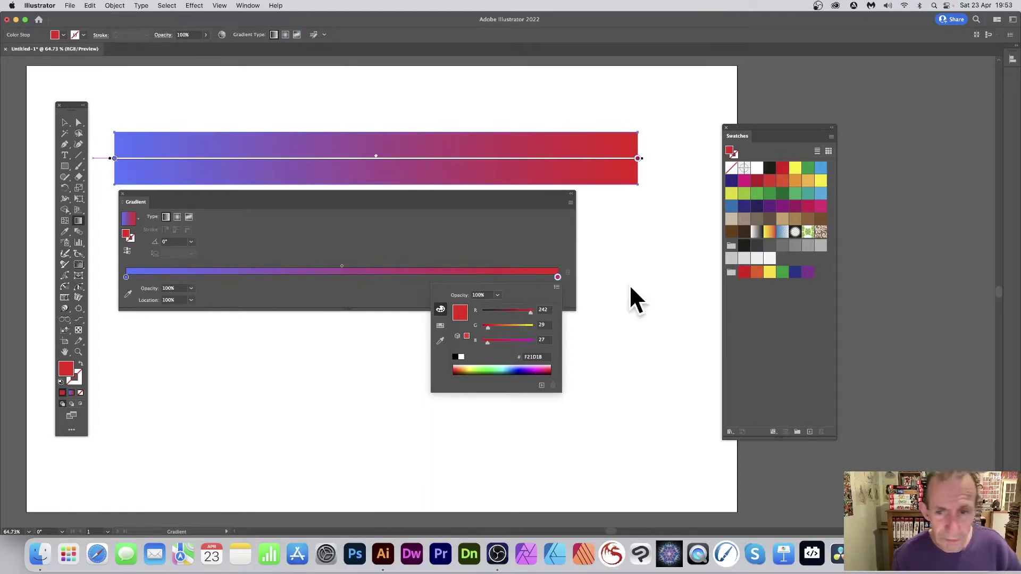
pyautogui.click(558, 256)
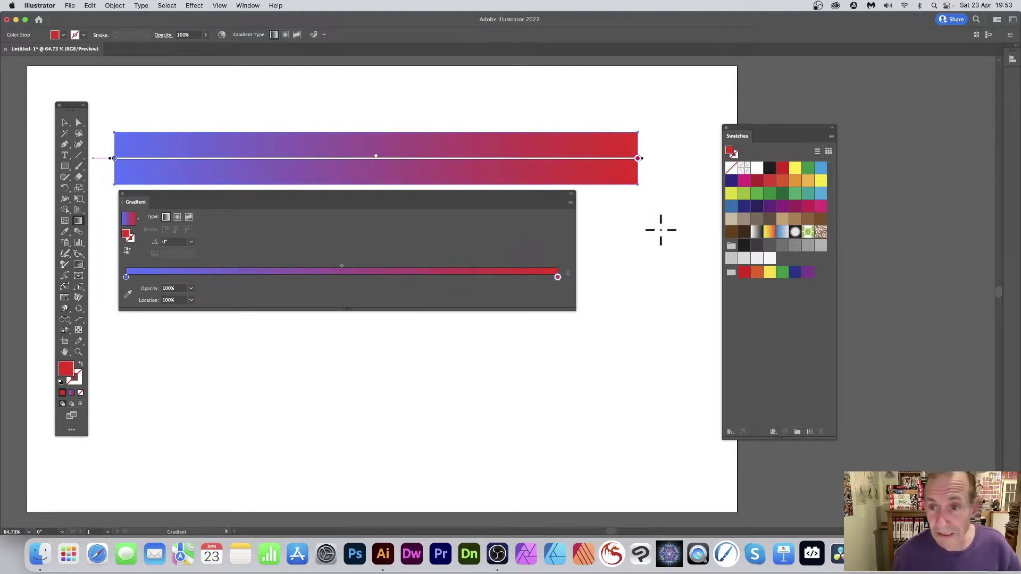
pyautogui.moveTo(751, 126); pyautogui.dragTo(555, 108)
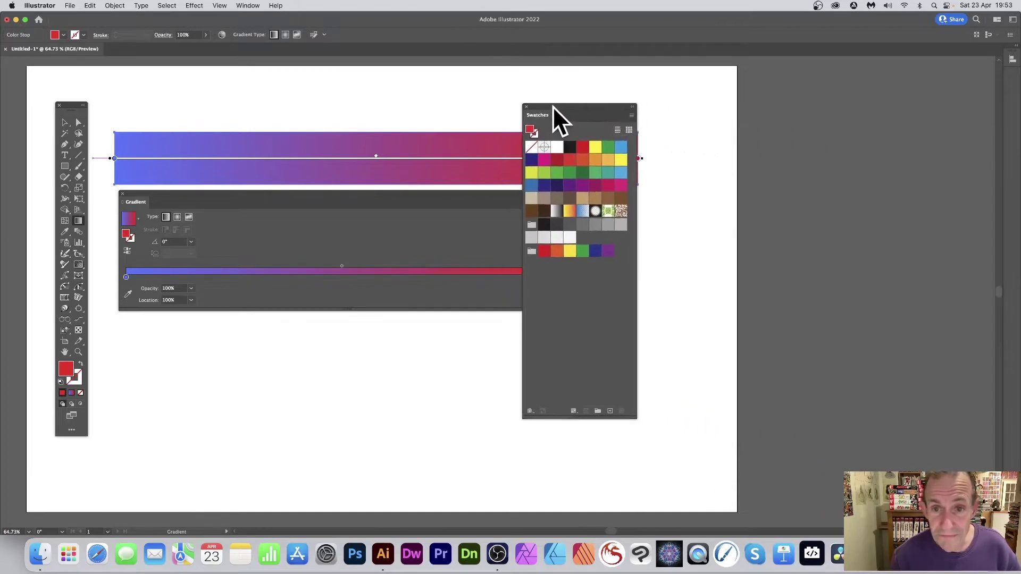
pyautogui.click(248, 6)
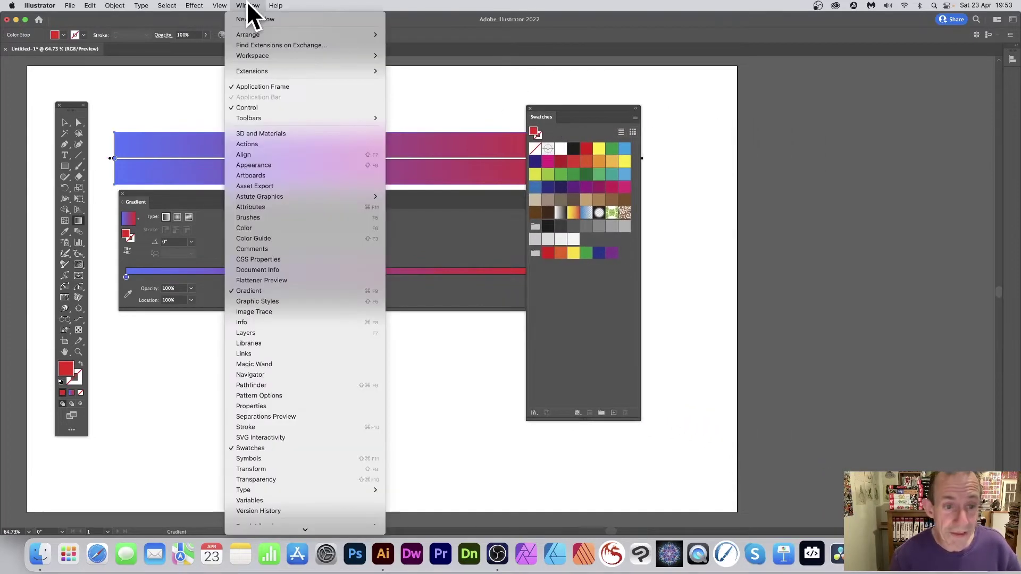
pyautogui.click(579, 333)
pyautogui.click(634, 118)
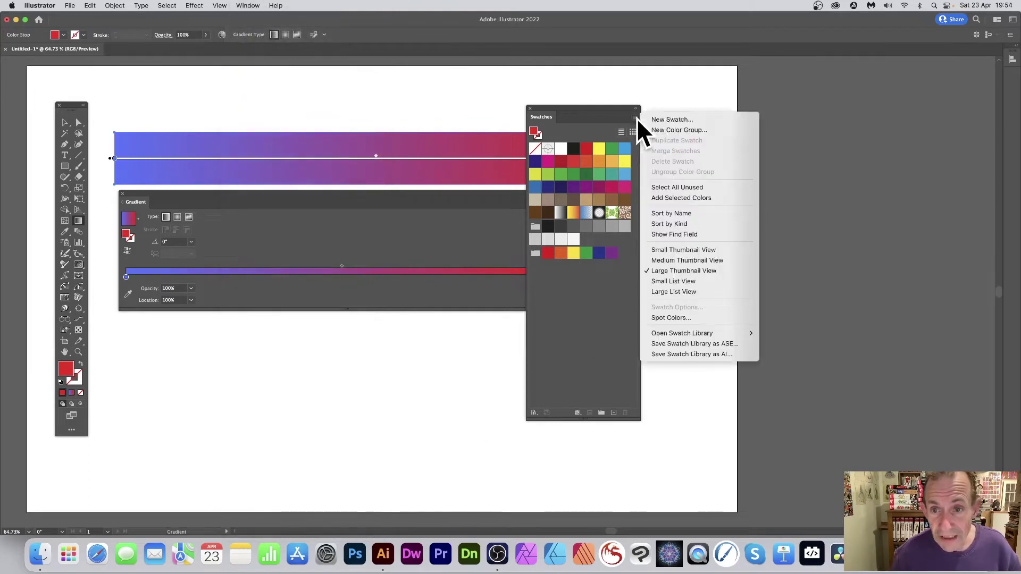
pyautogui.click(671, 119)
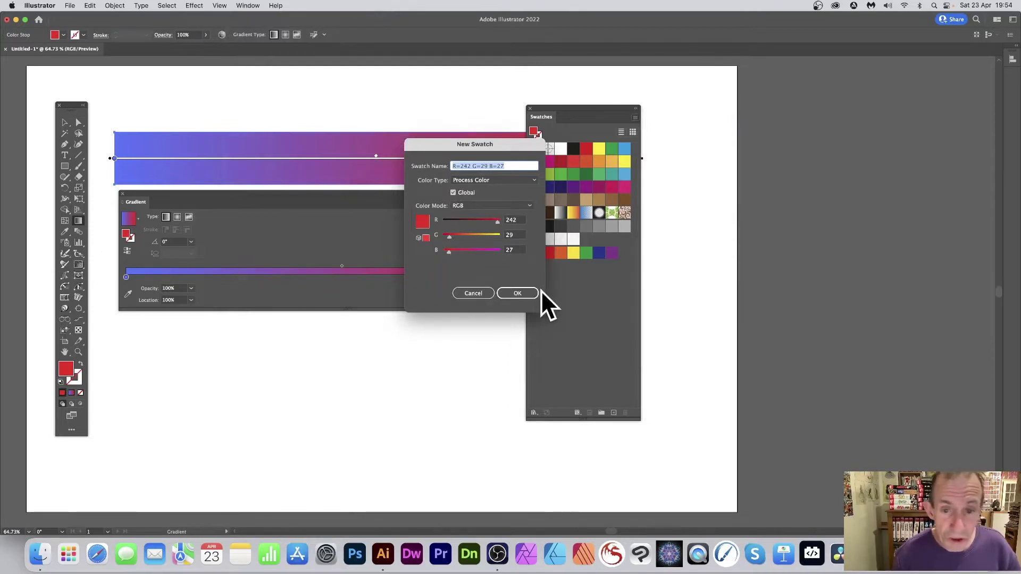
pyautogui.click(489, 294)
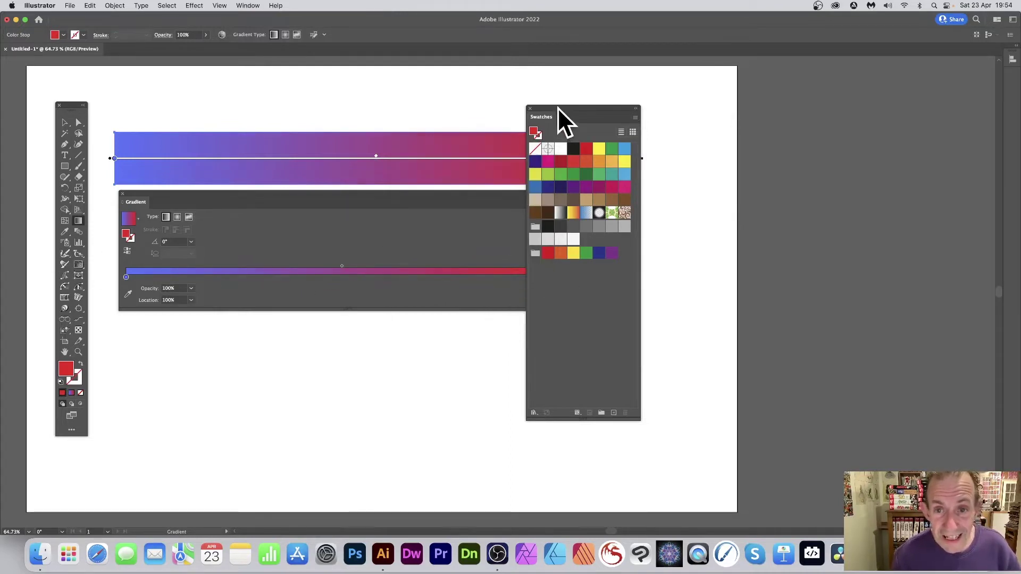
# Save the selected rectangle's blue-to-red gradient fill as a new swatch named "Gradient 1".
pyautogui.moveTo(558, 109); pyautogui.dragTo(603, 113)
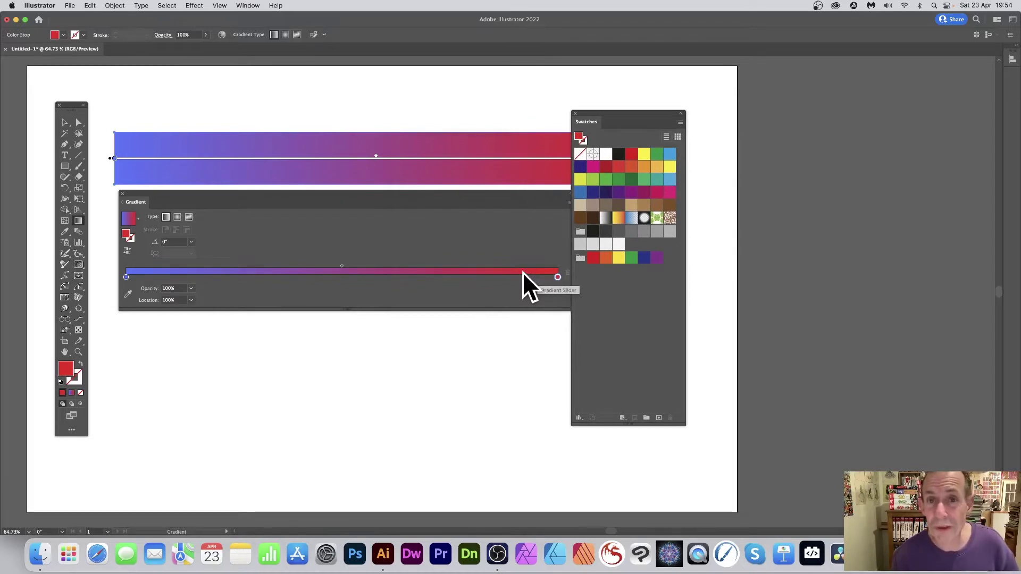
pyautogui.click(66, 123)
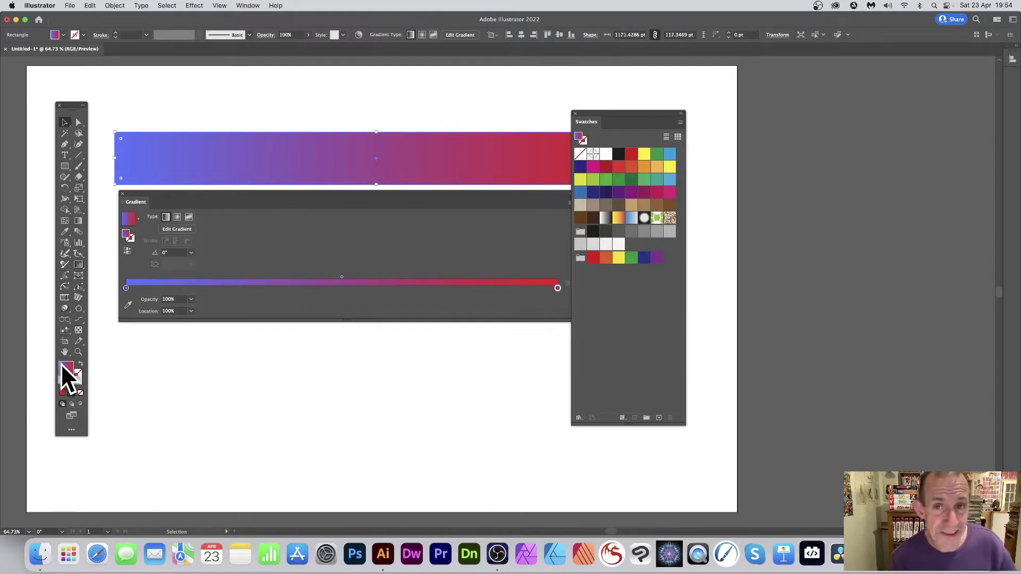
pyautogui.moveTo(63, 367); pyautogui.dragTo(91, 330)
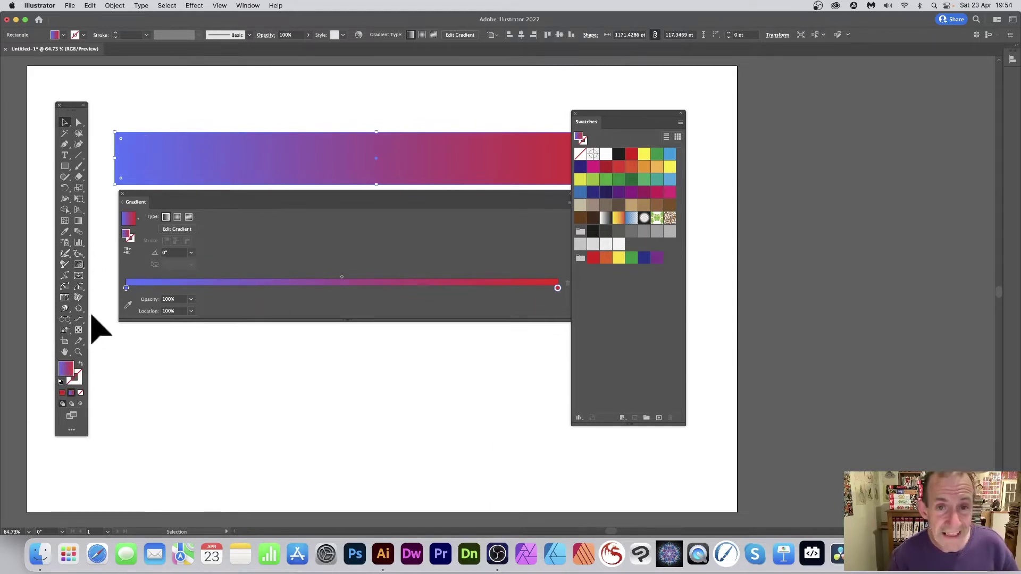
pyautogui.click(681, 123)
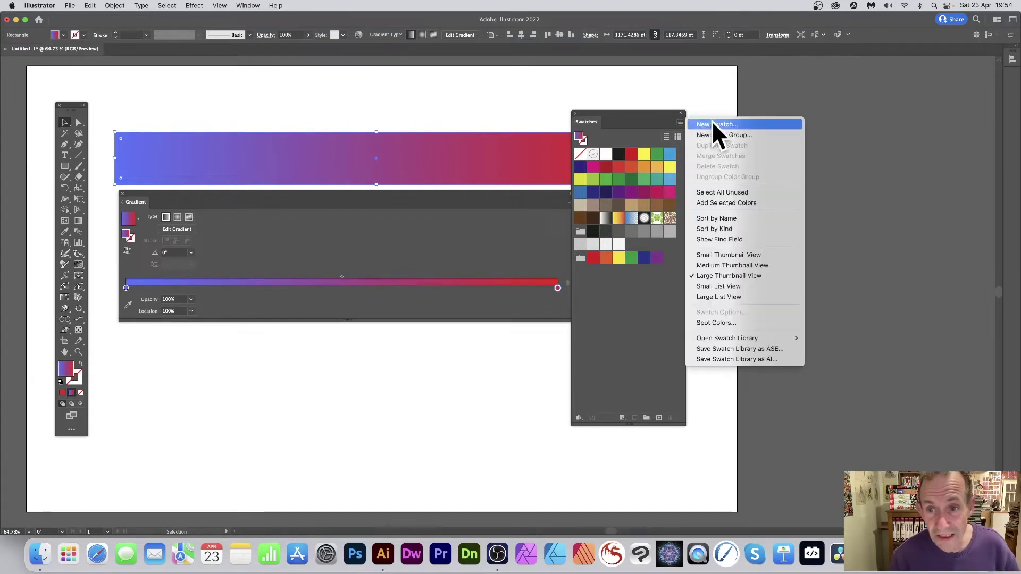
pyautogui.click(703, 125)
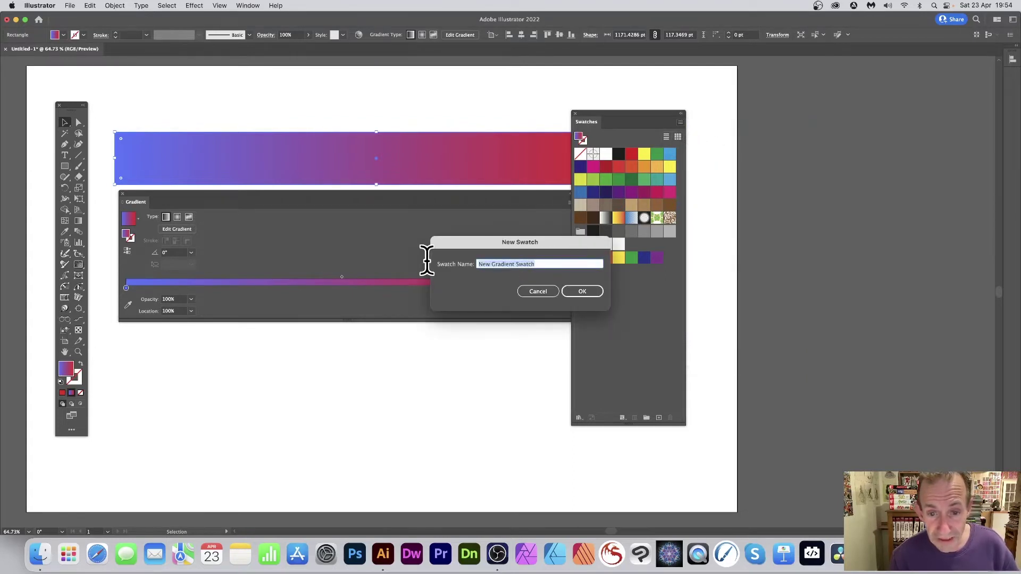
pyautogui.write('C')
pyautogui.write('radient 1')
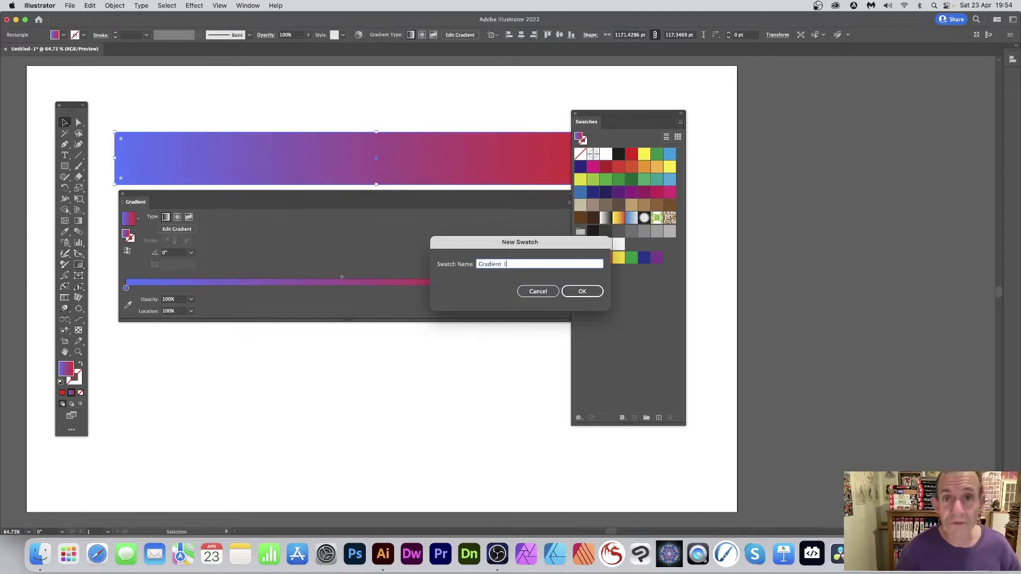
pyautogui.click(583, 292)
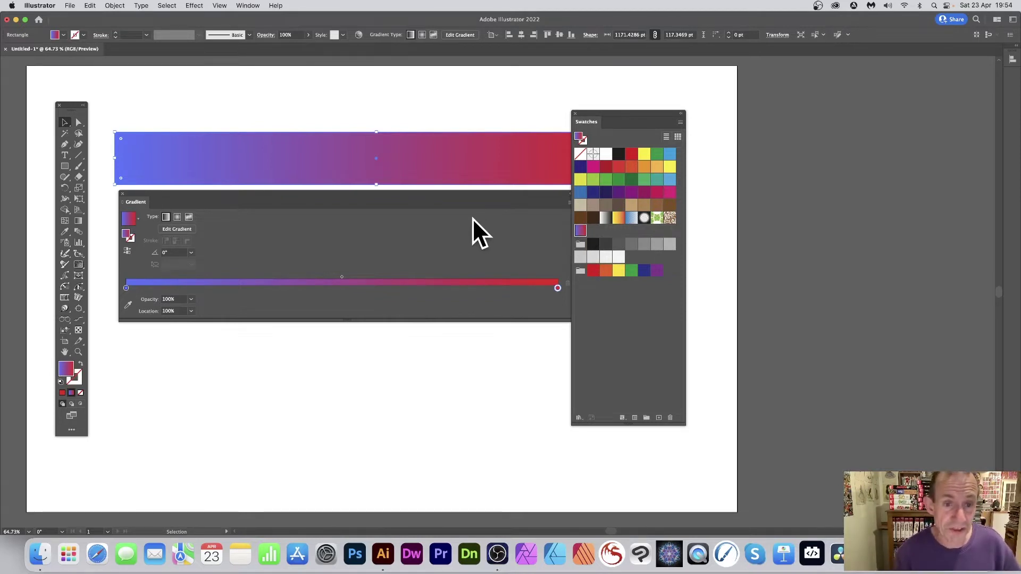
# Slide the gradient's blue starting stop to about 79% and move the Swatches panel clear of the rectangle.
pyautogui.click(125, 288)
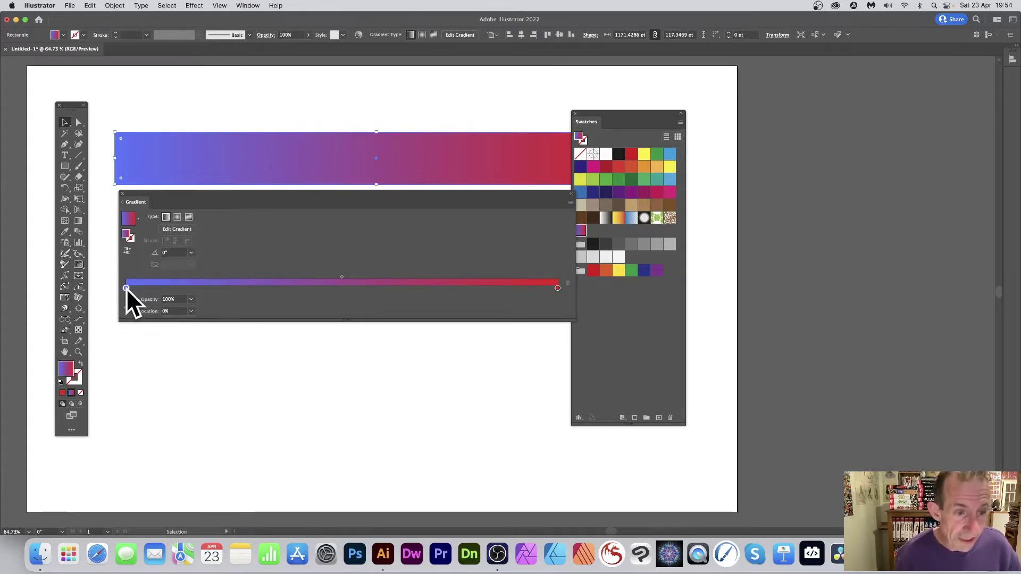
pyautogui.moveTo(125, 288); pyautogui.dragTo(464, 285)
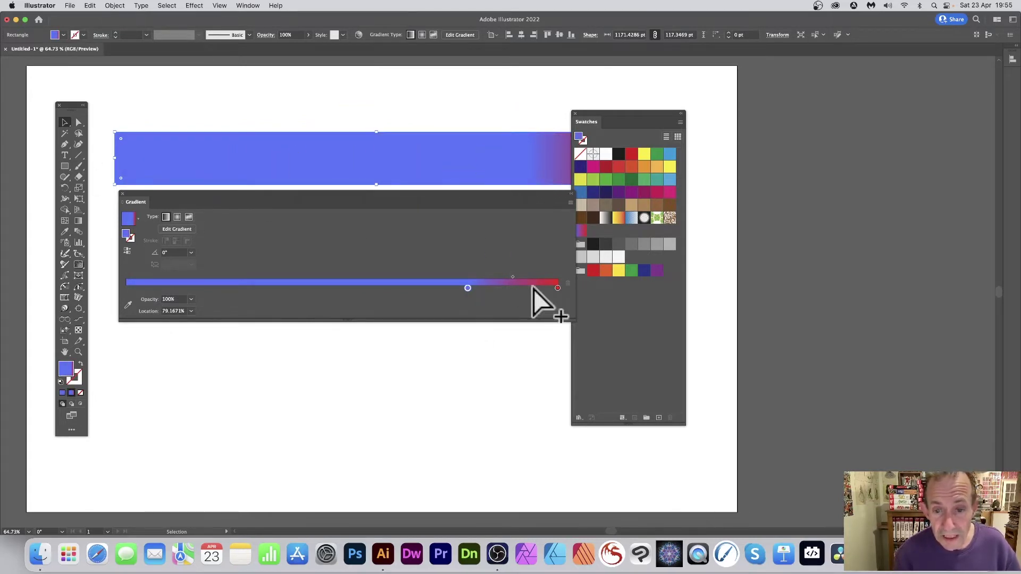
pyautogui.moveTo(597, 110); pyautogui.dragTo(669, 104)
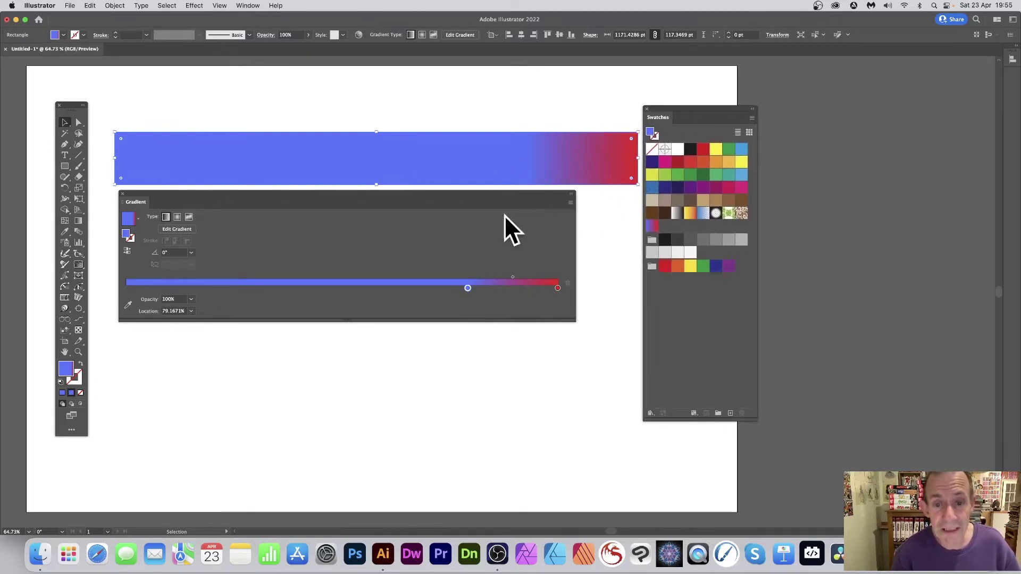
# Return the blue stop to the start of the gradient ramp and move the red stop to about 35%.
pyautogui.moveTo(468, 287); pyautogui.dragTo(126, 287)
pyautogui.moveTo(557, 288); pyautogui.dragTo(396, 287)
pyautogui.moveTo(297, 289); pyautogui.dragTo(278, 288)
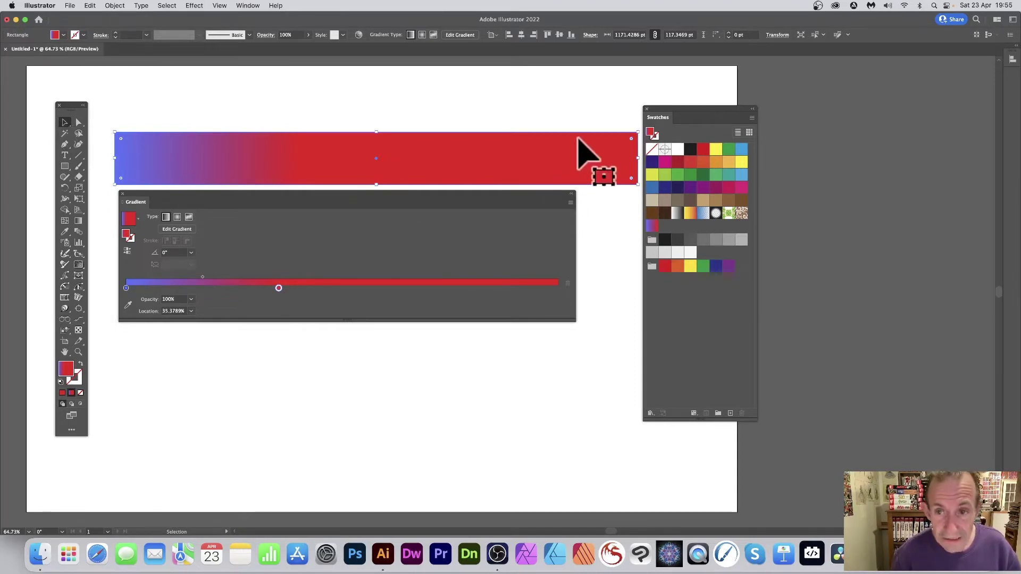
# Save the adjusted blue-to-red gradient fill as a new swatch named "Gradient".
pyautogui.click(751, 118)
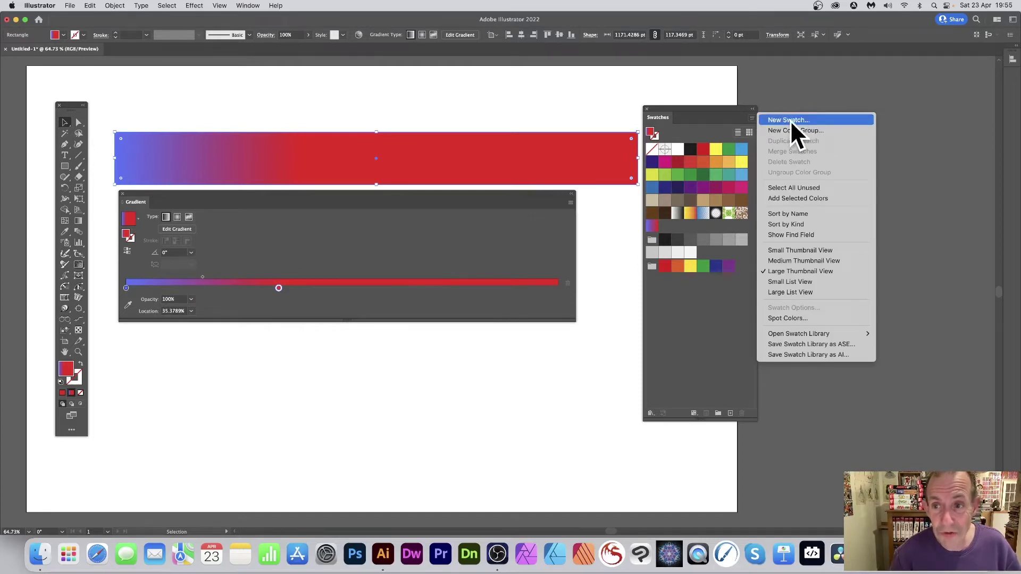
pyautogui.click(791, 120)
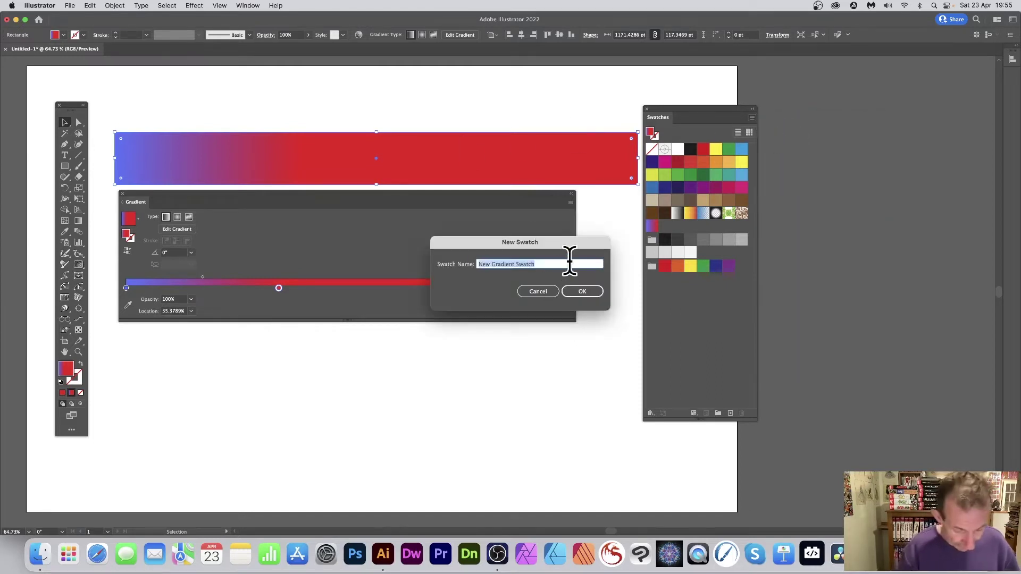
pyautogui.write('Gradient')
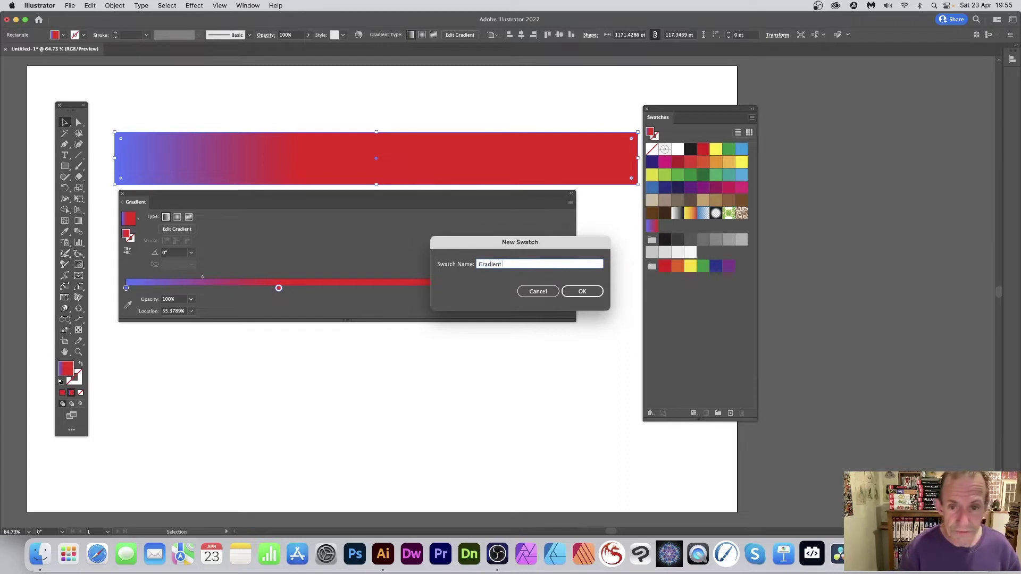
pyautogui.click(587, 292)
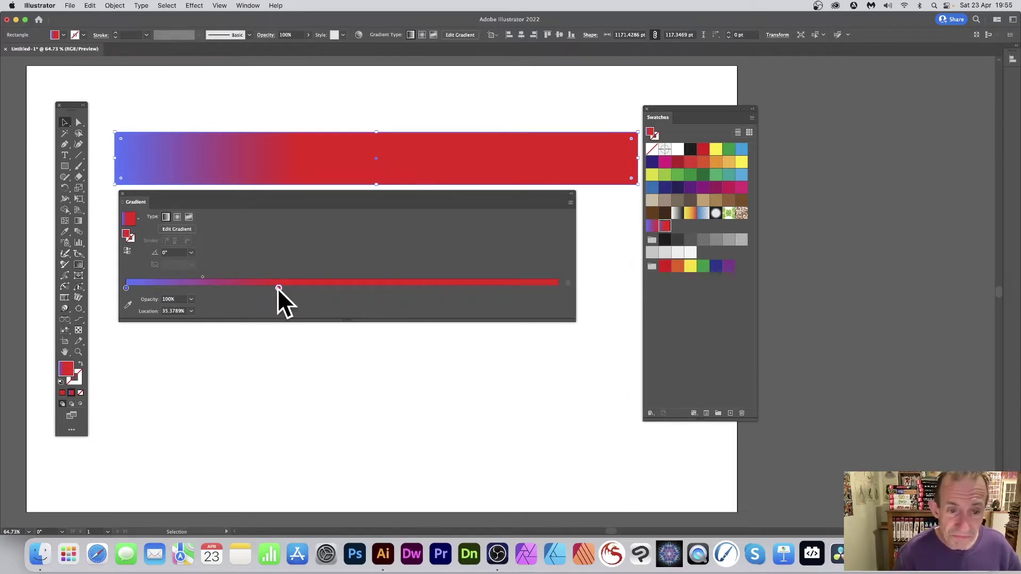
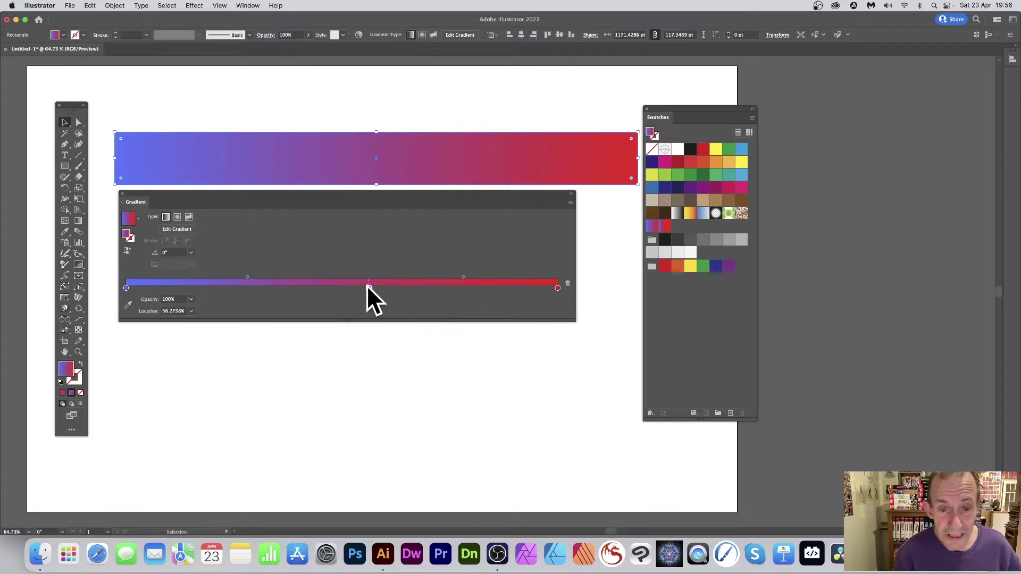
# Recolour the middle gradient stop yellow-green by raising its green value to 255.
pyautogui.doubleClick(367, 288)
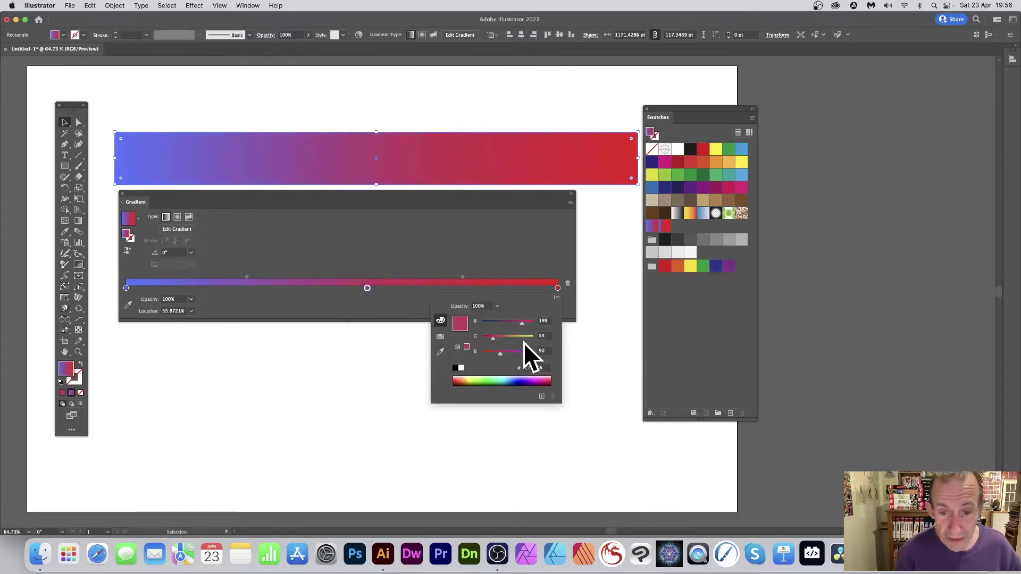
pyautogui.moveTo(524, 337); pyautogui.dragTo(534, 337)
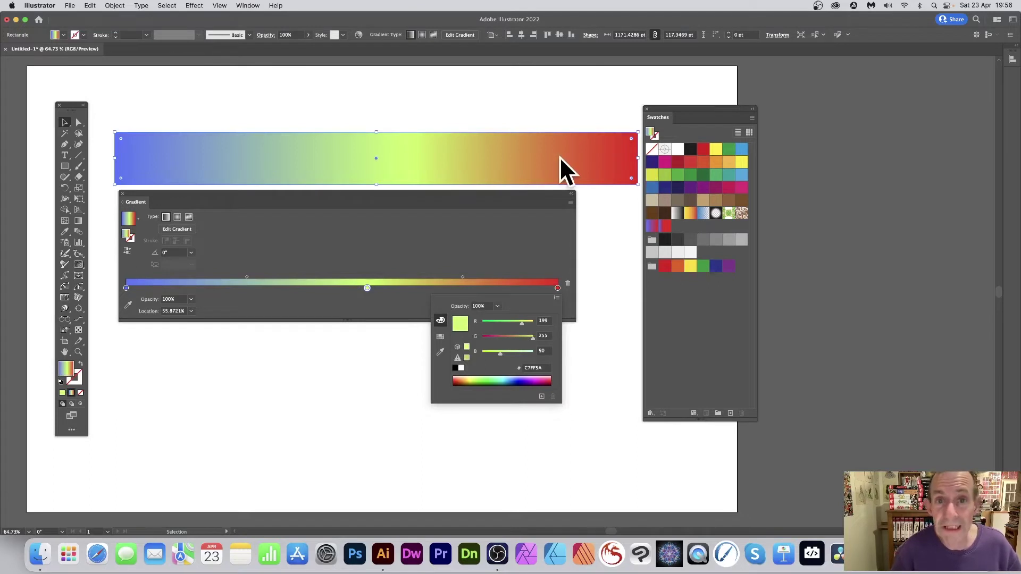
pyautogui.click(368, 288)
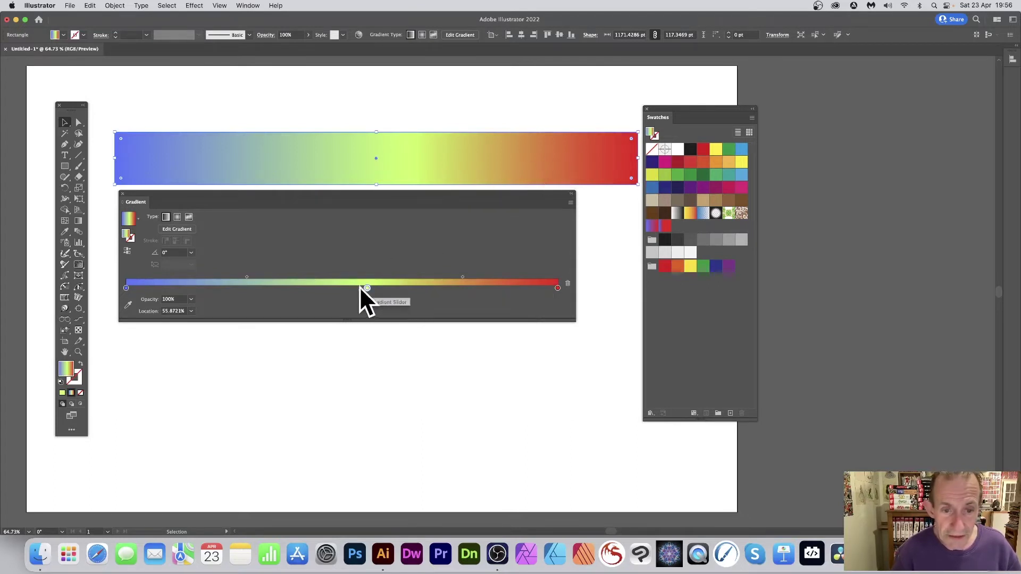
# Move the yellow-green stop towards the blue end of the gradient ramp, to about 22%.
pyautogui.moveTo(367, 288); pyautogui.dragTo(275, 285)
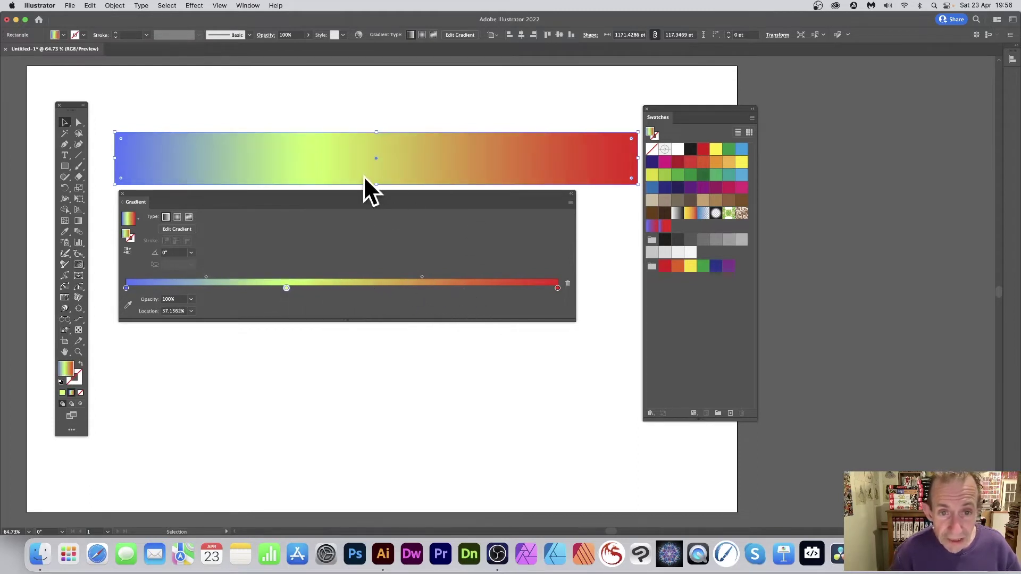
pyautogui.click(557, 288)
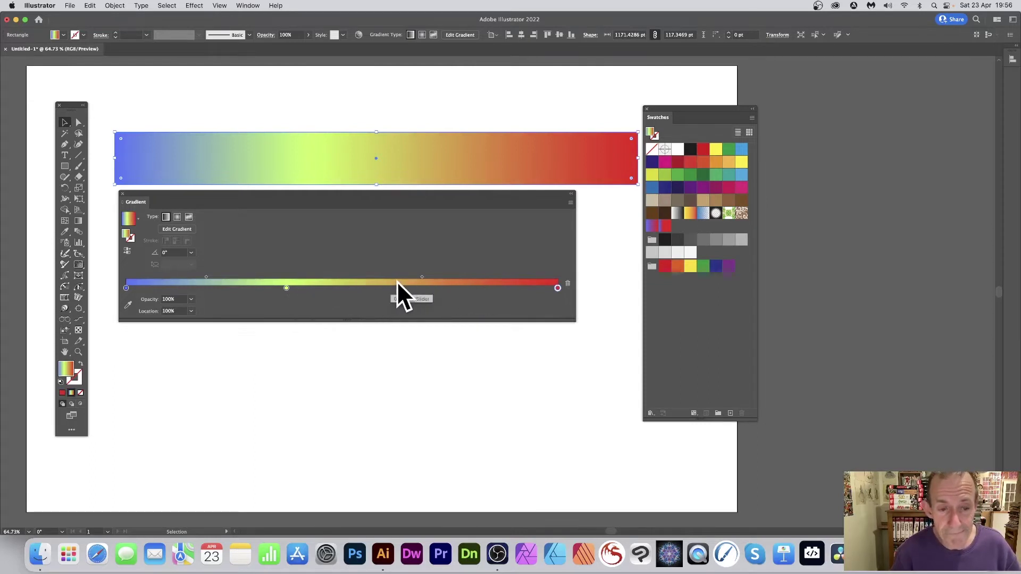
pyautogui.moveTo(286, 288); pyautogui.dragTo(220, 288)
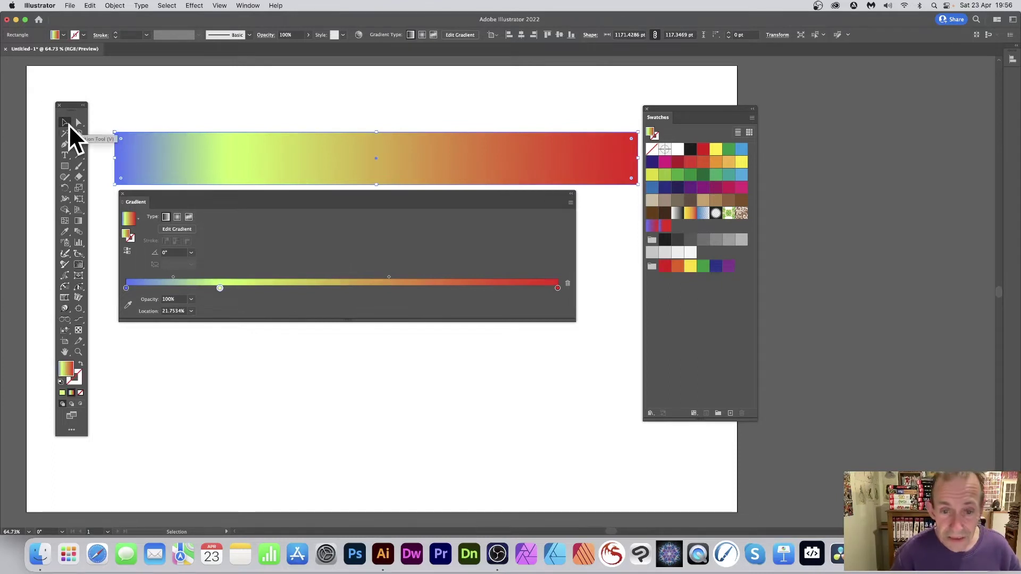
# Save the blue, yellow-green and red gradient as a new swatch named "Gradient 3".
pyautogui.click(752, 118)
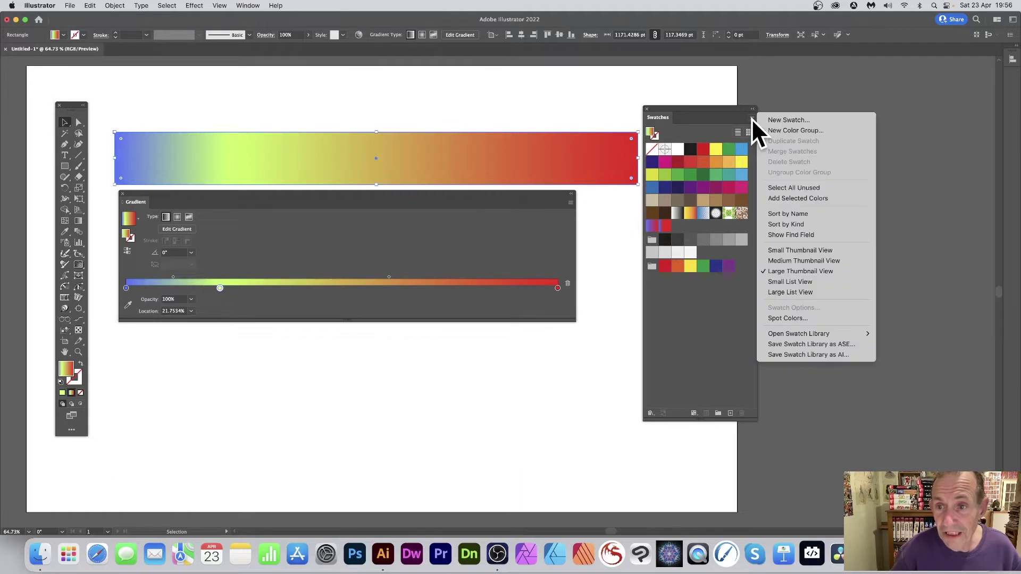
pyautogui.click(781, 119)
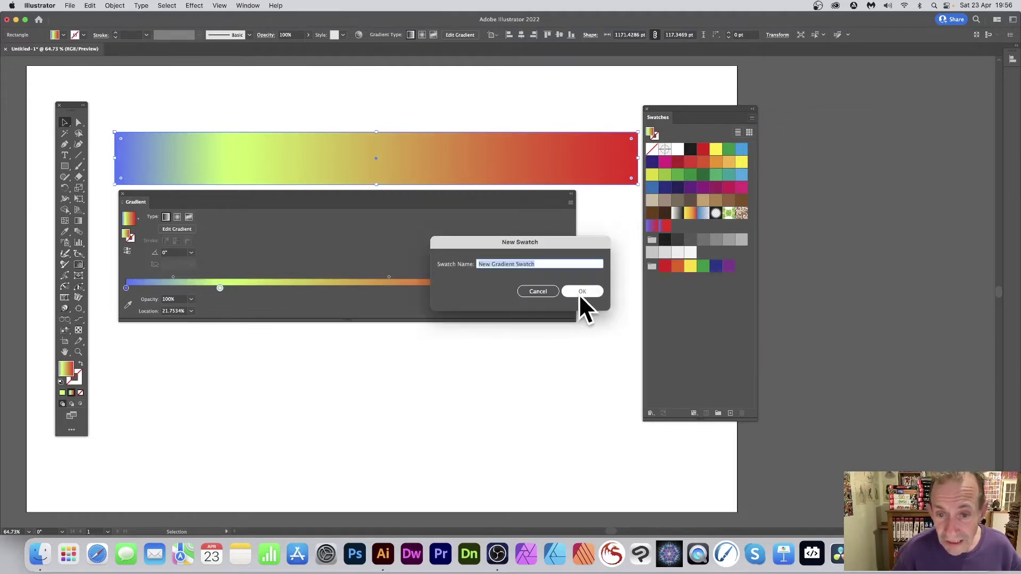
pyautogui.write('Gradient 3')
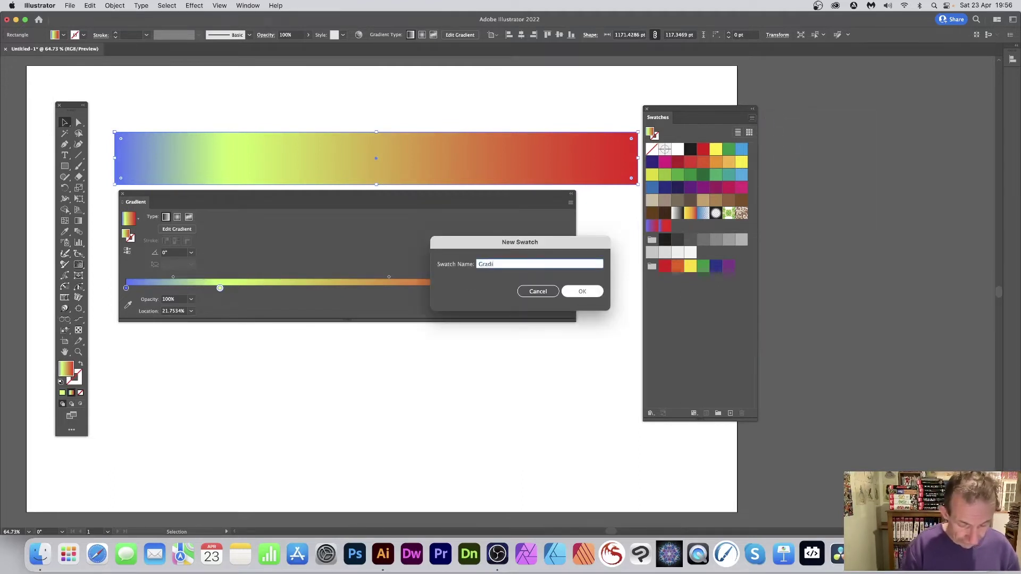
pyautogui.click(578, 290)
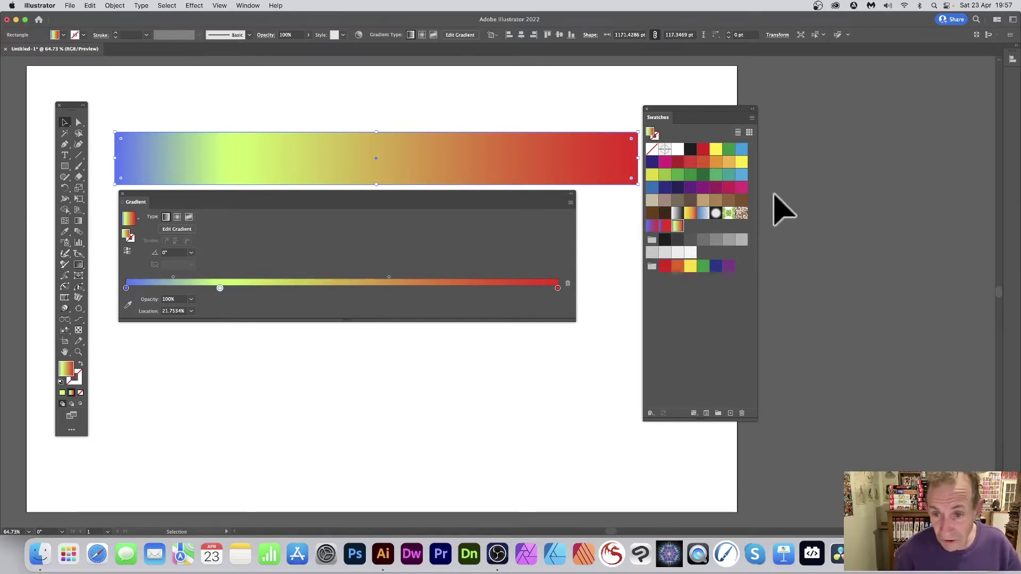
# Add three colour stops between the yellow-green and red stops, placing the last one at about 84%.
pyautogui.click(358, 287)
pyautogui.click(442, 288)
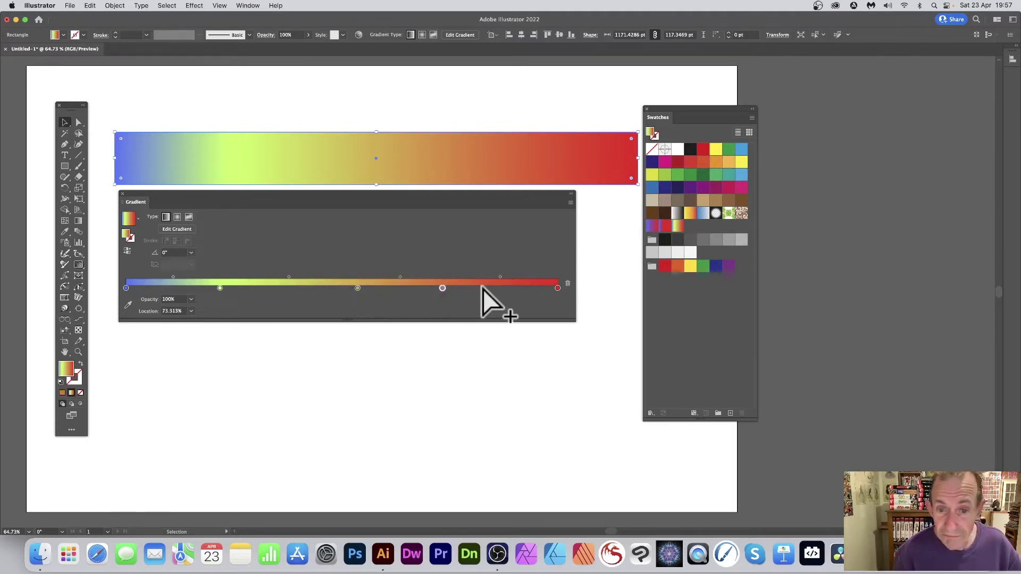
pyautogui.click(486, 288)
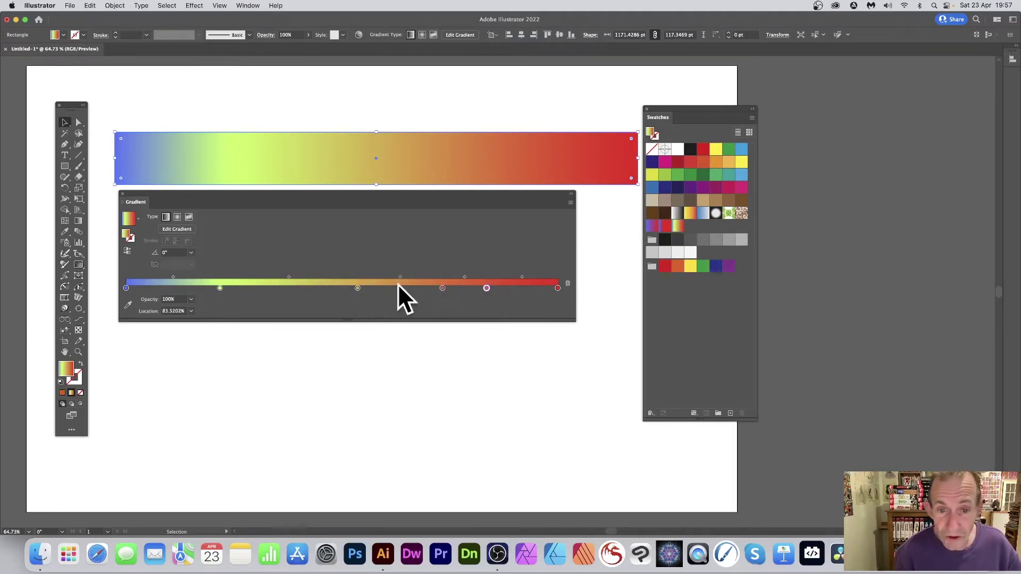
pyautogui.click(487, 288)
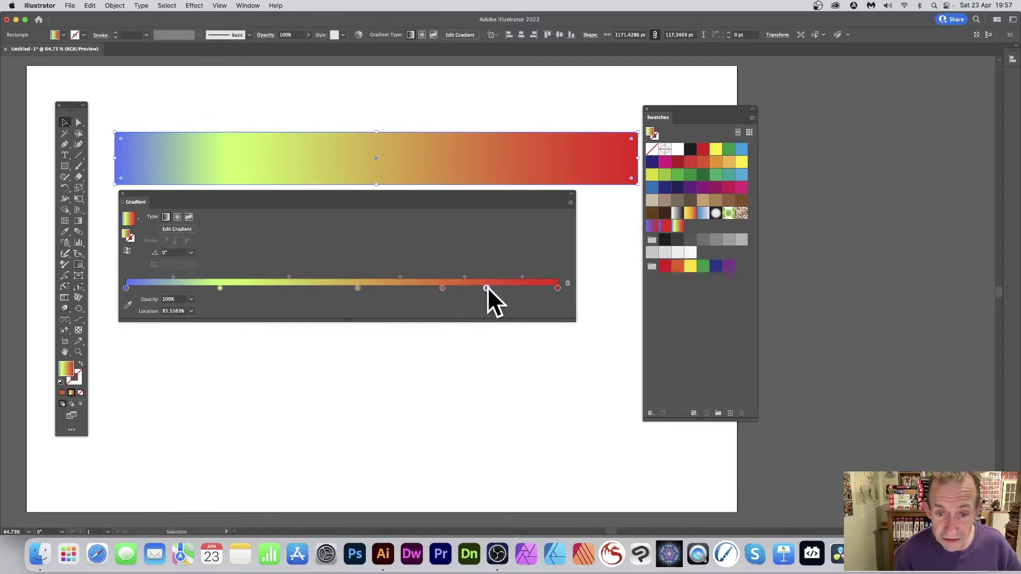
pyautogui.moveTo(487, 287); pyautogui.dragTo(489, 285)
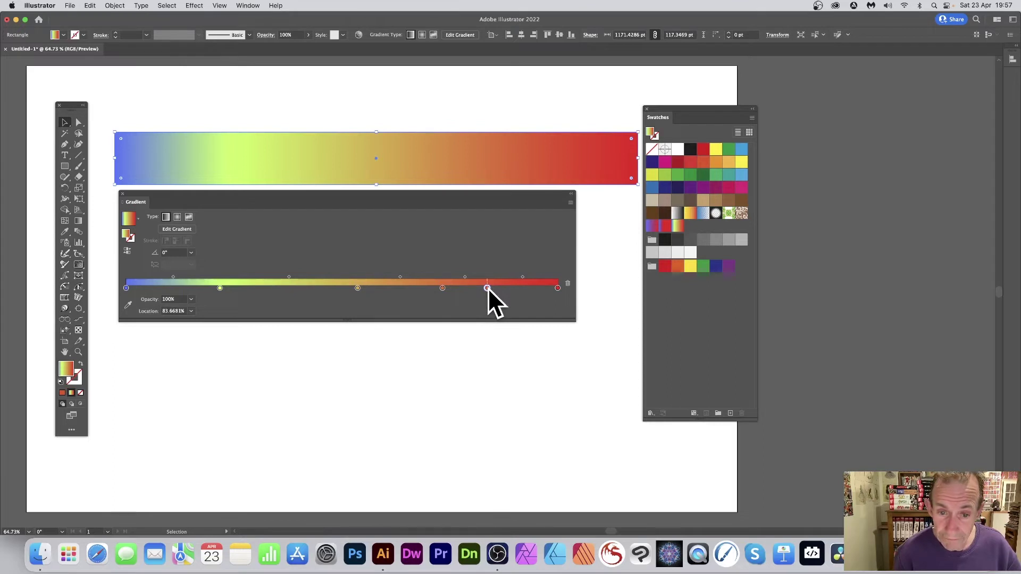
# Recolour the added stop nearest the red end to a deep blue with red 21 and green 29.
pyautogui.doubleClick(487, 289)
pyautogui.moveTo(514, 335); pyautogui.dragTo(522, 335)
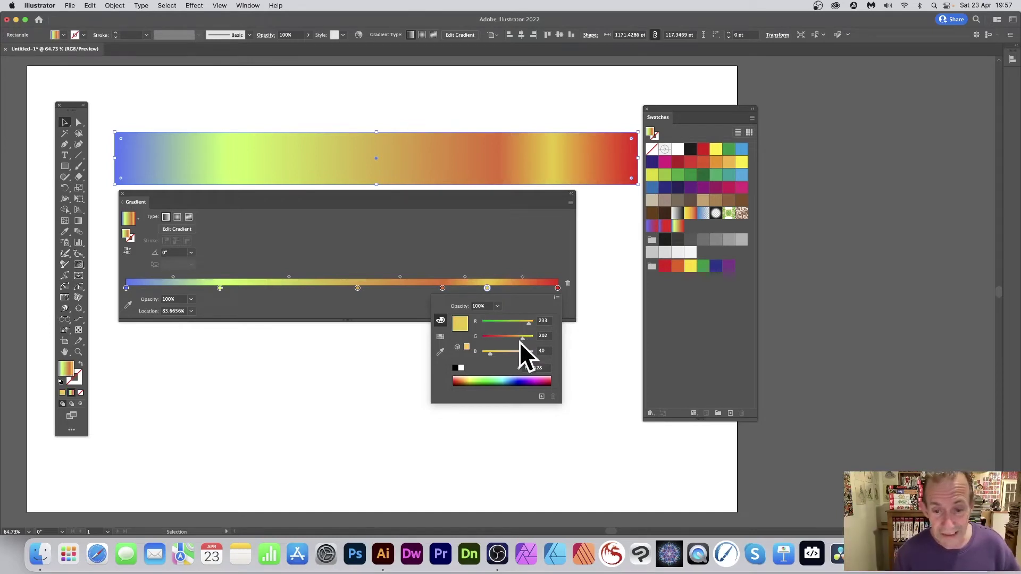
pyautogui.click(520, 381)
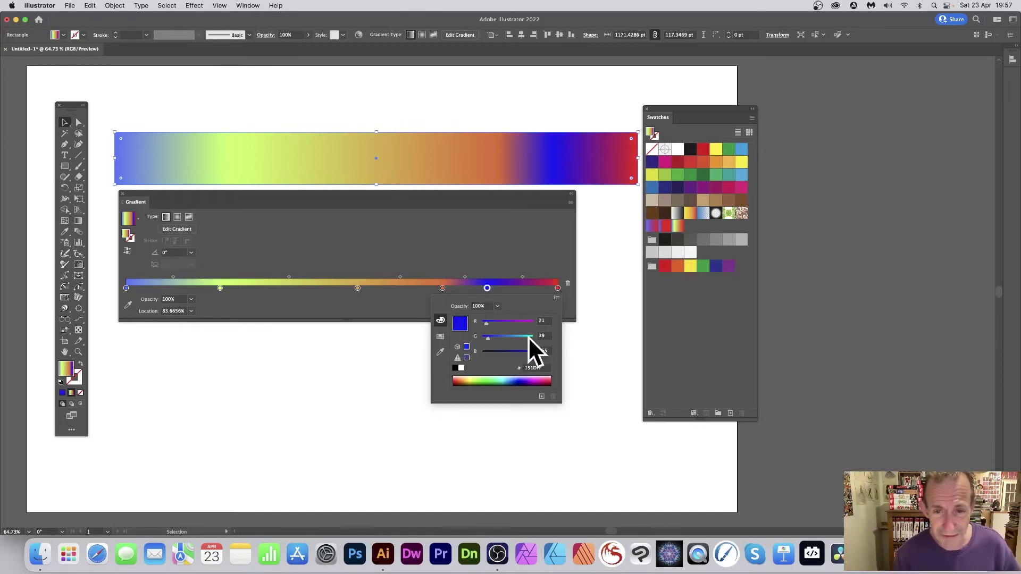
pyautogui.click(487, 209)
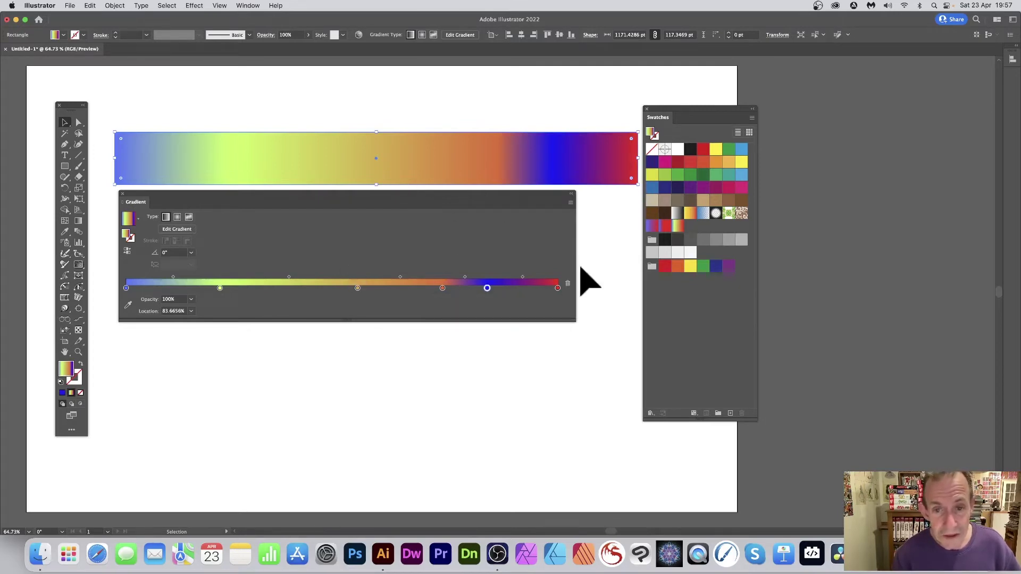
# Save the rectangle's multi-stop gradient with the deep blue band as a new swatch.
pyautogui.click(752, 118)
pyautogui.click(776, 120)
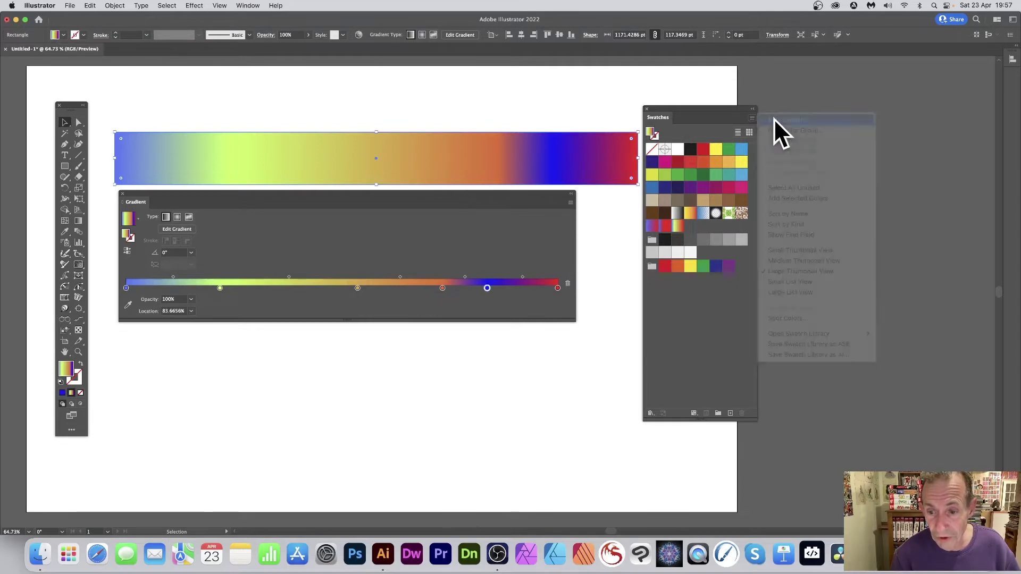
pyautogui.click(578, 290)
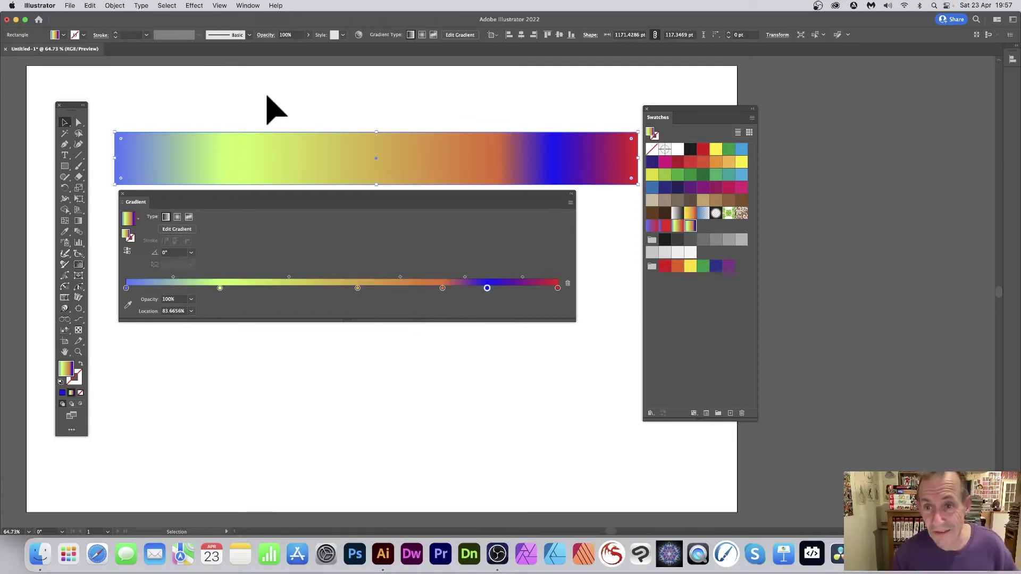
pyautogui.click(752, 118)
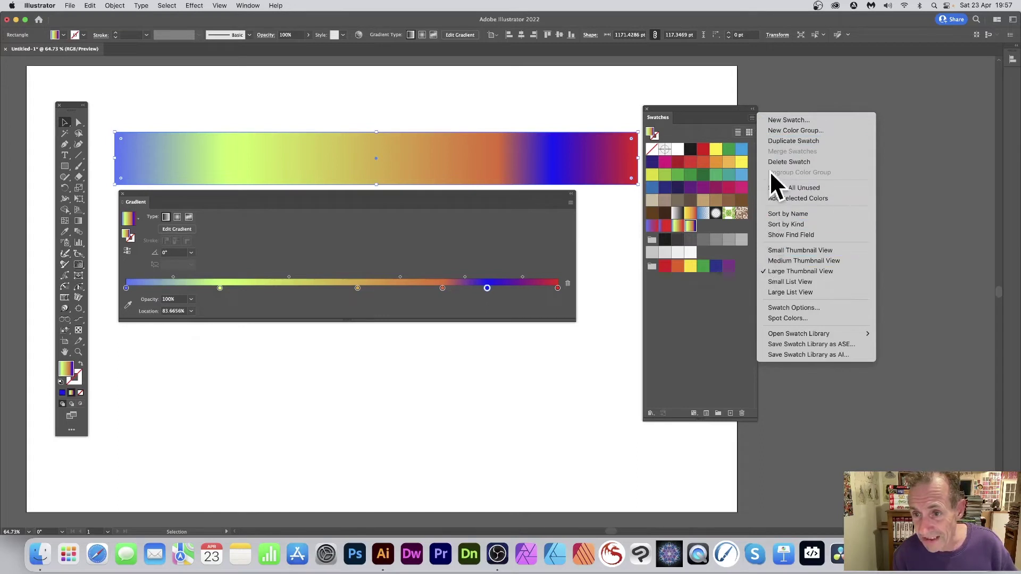
pyautogui.click(736, 311)
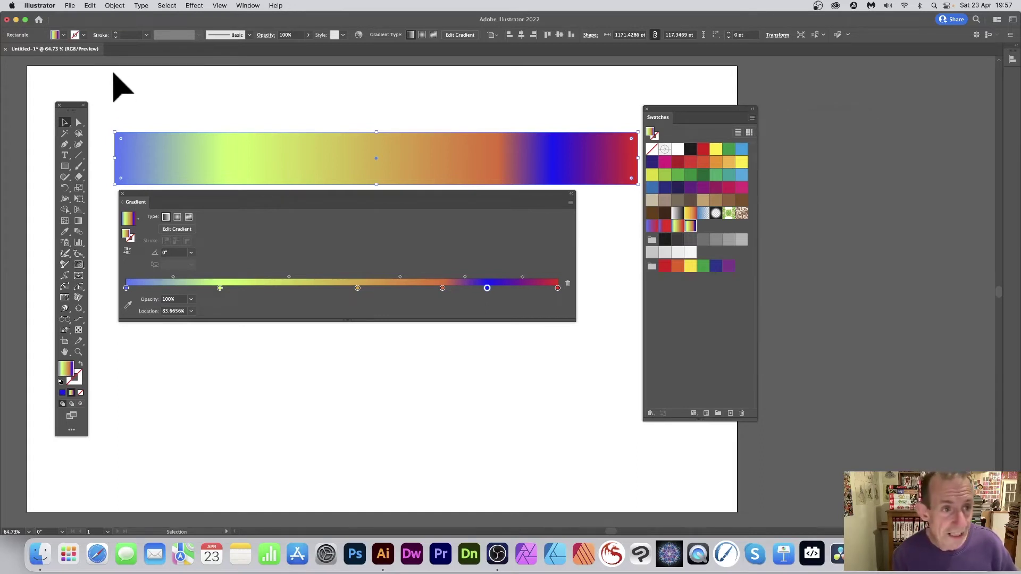
# Save the document to the computer's Desktop as gradient1 in Adobe Illustrator (ai) format, using the Illustrator 2020 version.
pyautogui.click(73, 6)
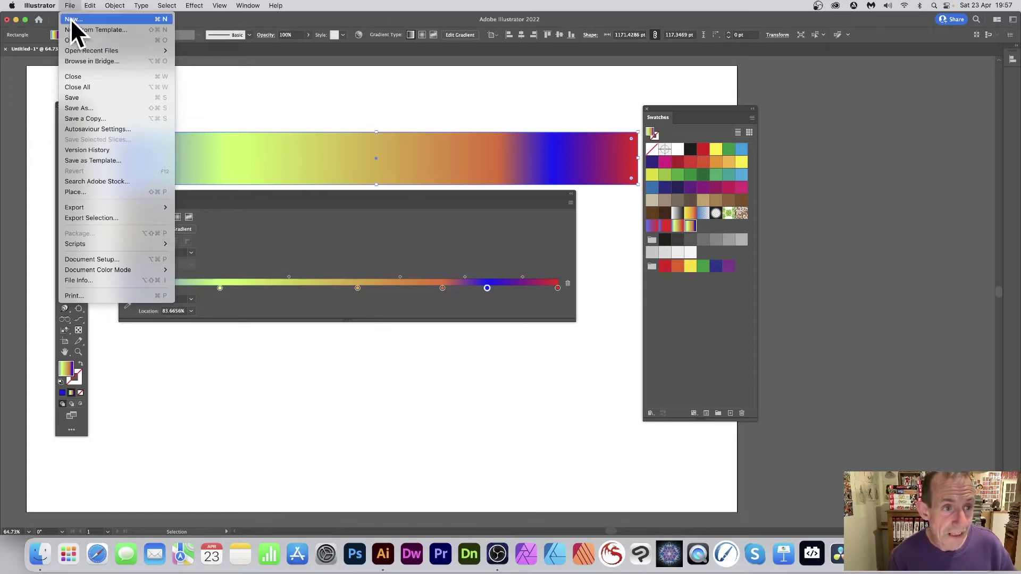
pyautogui.click(89, 108)
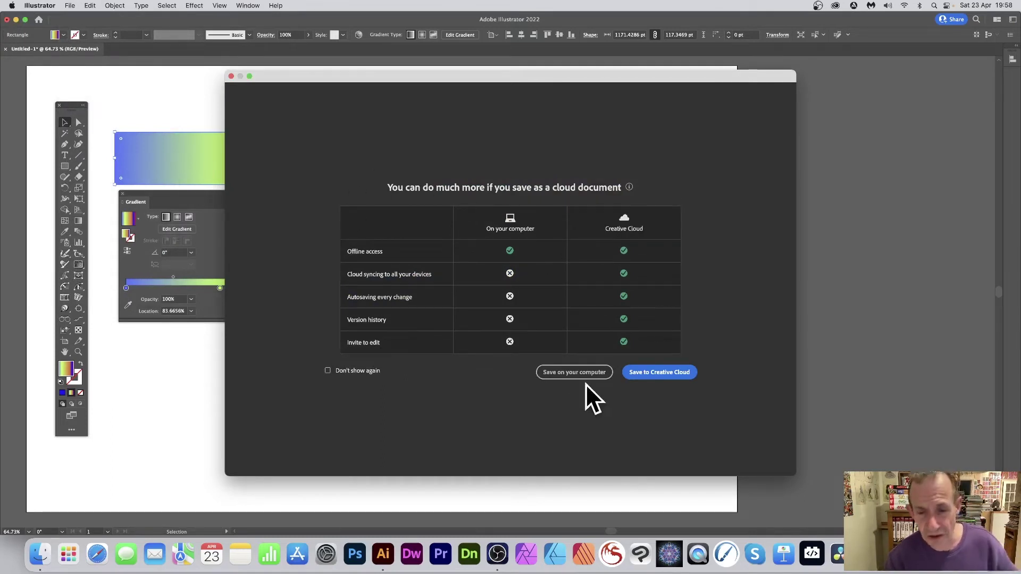
pyautogui.click(568, 375)
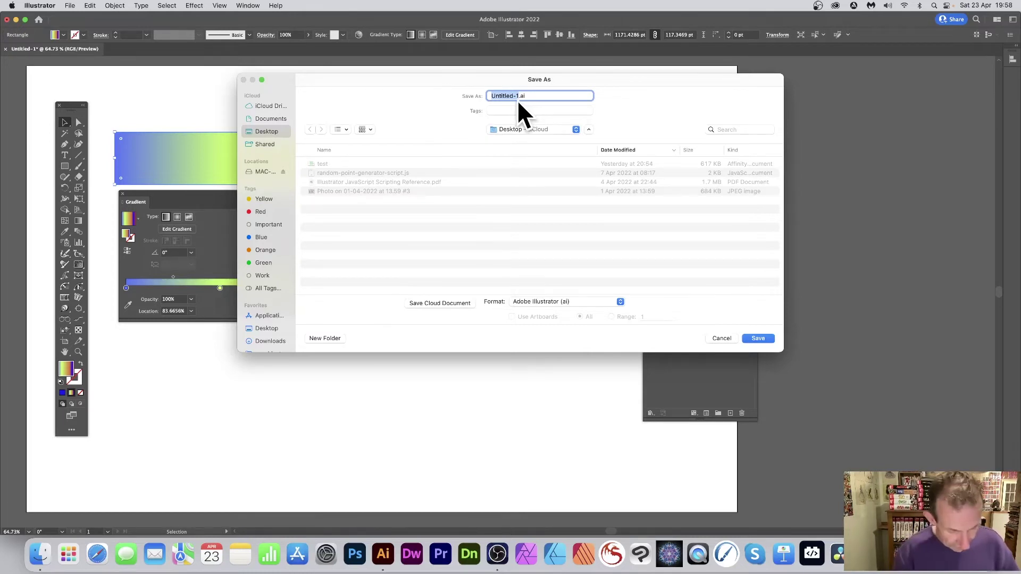
pyautogui.write('gradient')
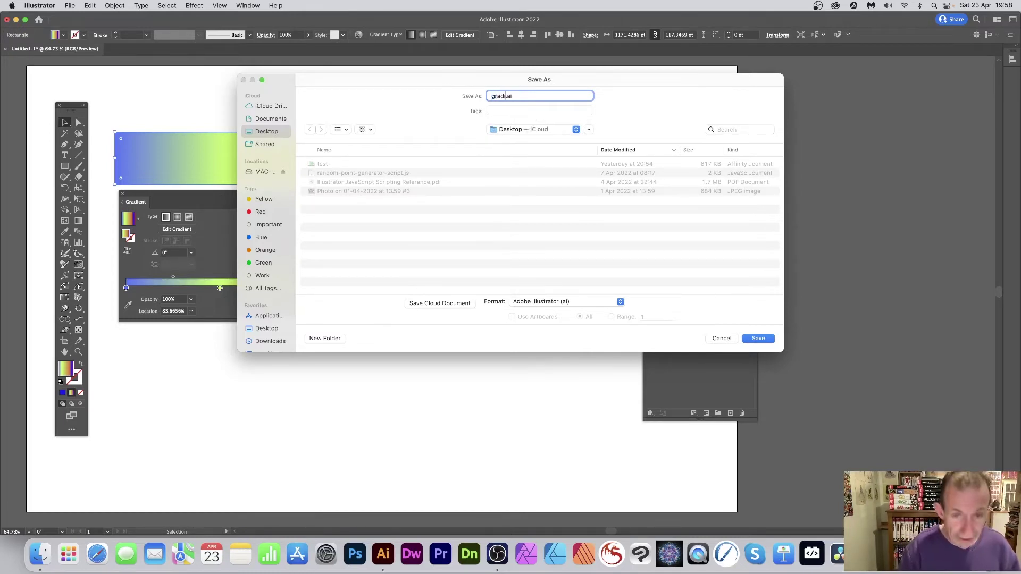
pyautogui.write('1')
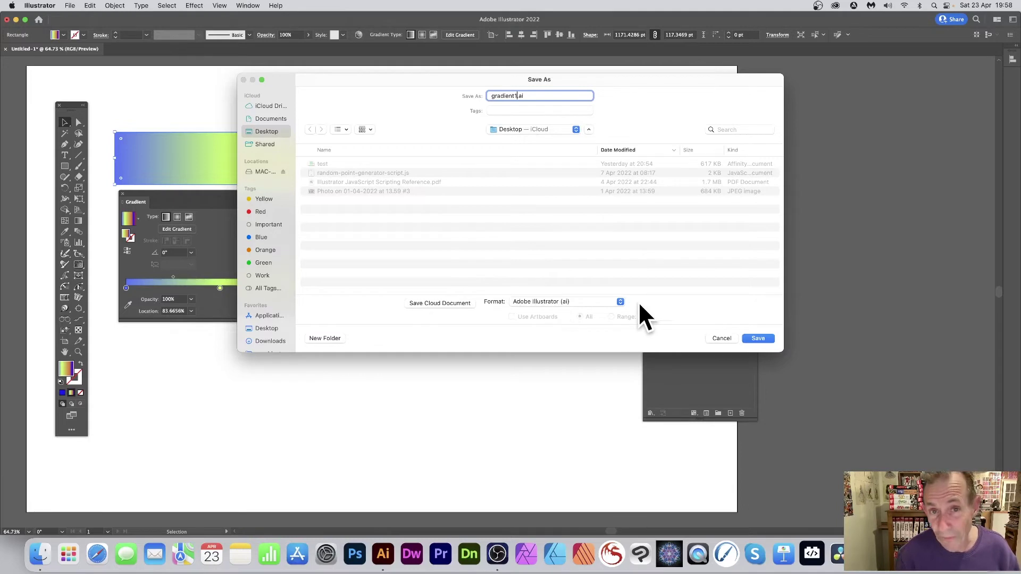
pyautogui.click(758, 338)
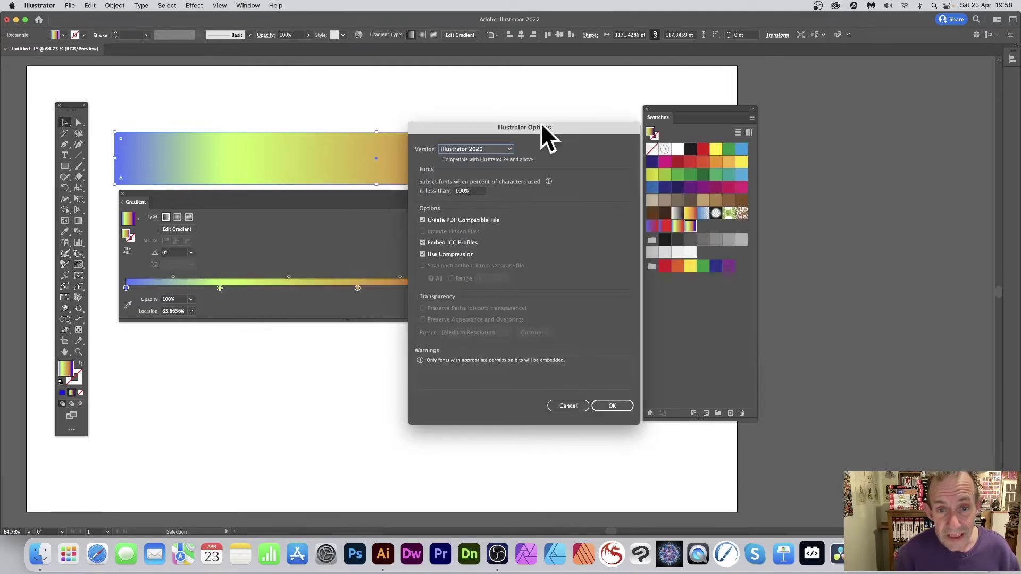
pyautogui.click(493, 149)
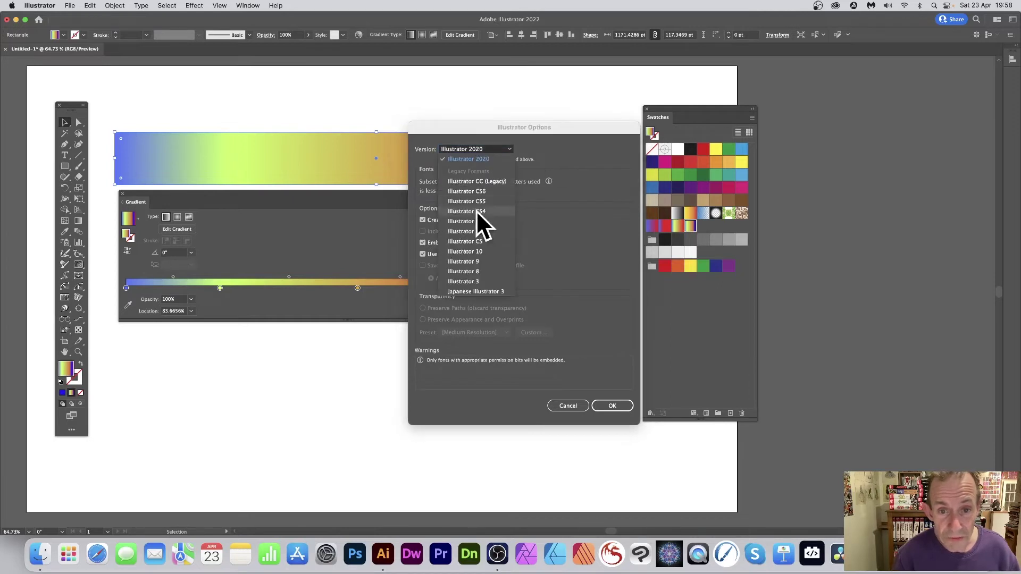
pyautogui.click(480, 160)
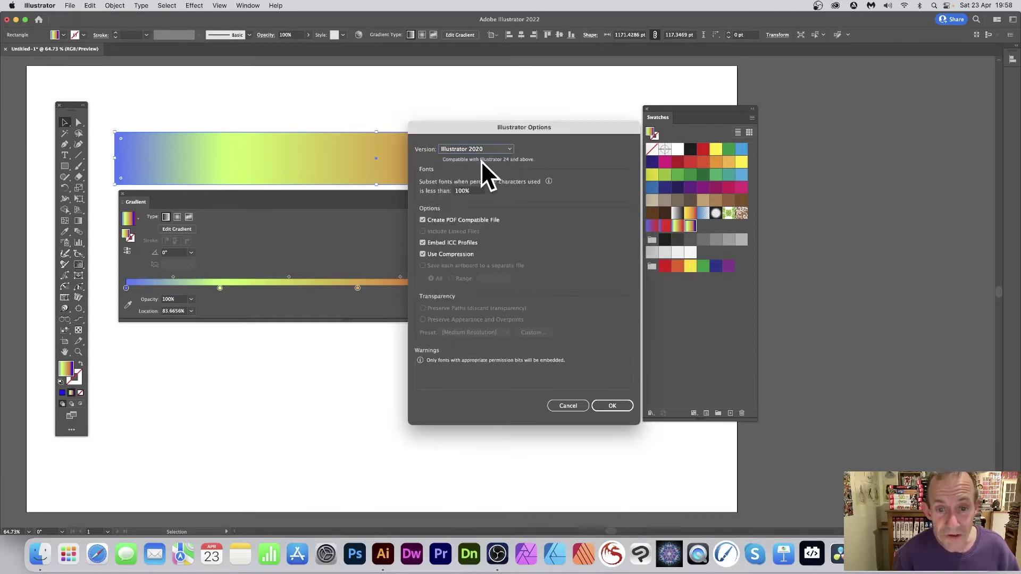
pyautogui.click(612, 406)
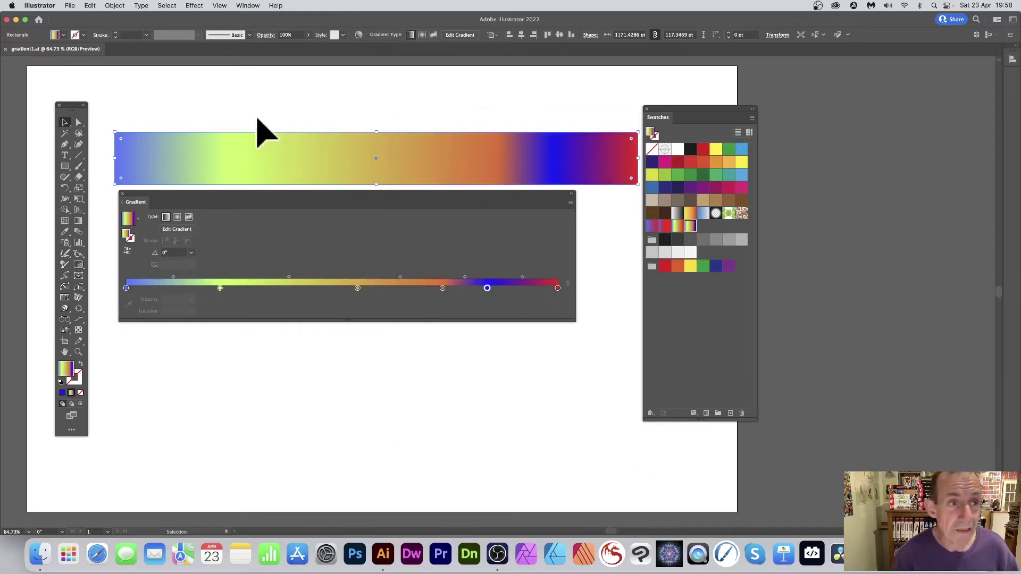
# Close the saved gradient document and create a new 1000 x 1000 pt RGB document.
pyautogui.click(6, 49)
pyautogui.click(69, 5)
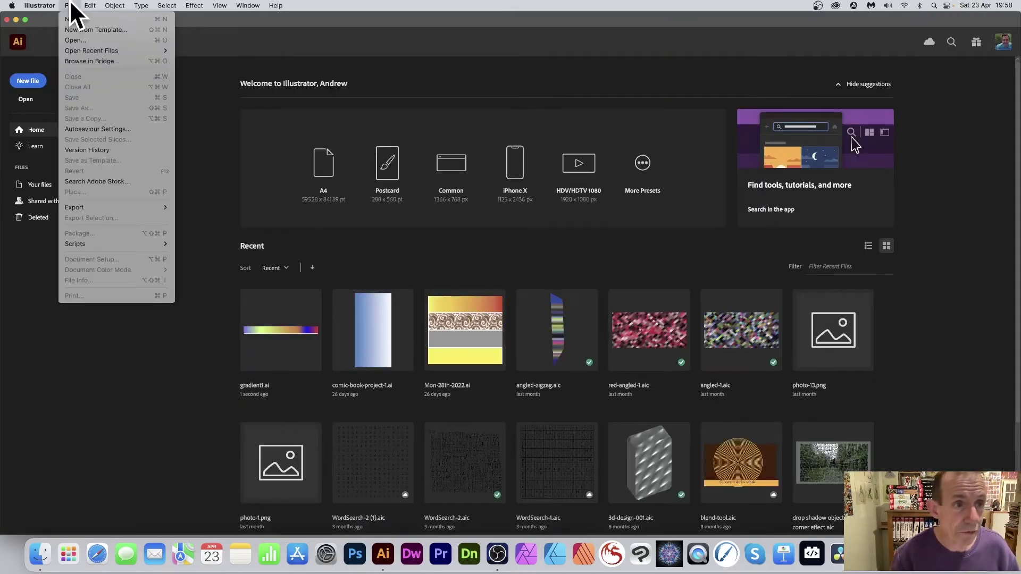
pyautogui.click(69, 19)
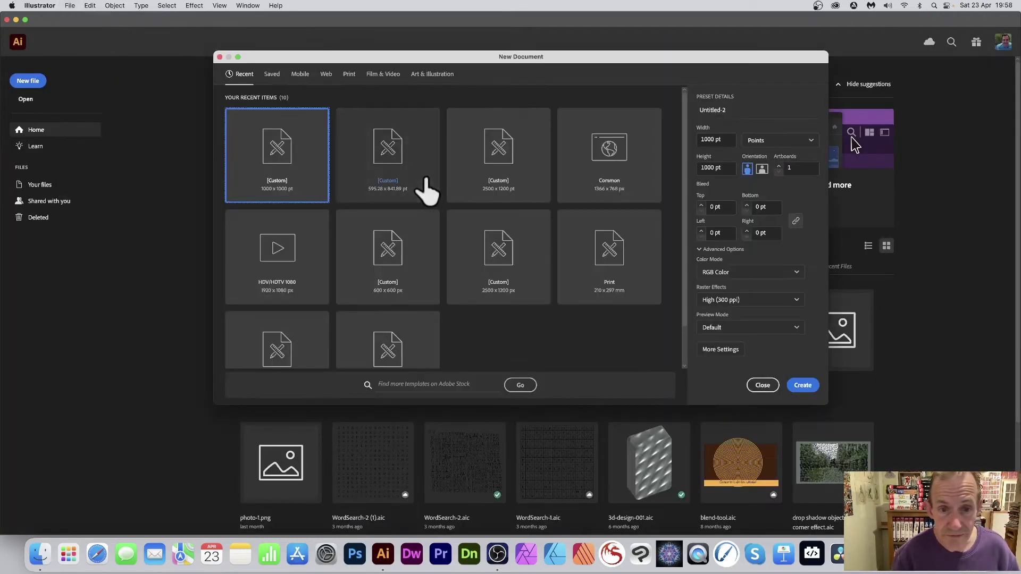
pyautogui.click(802, 385)
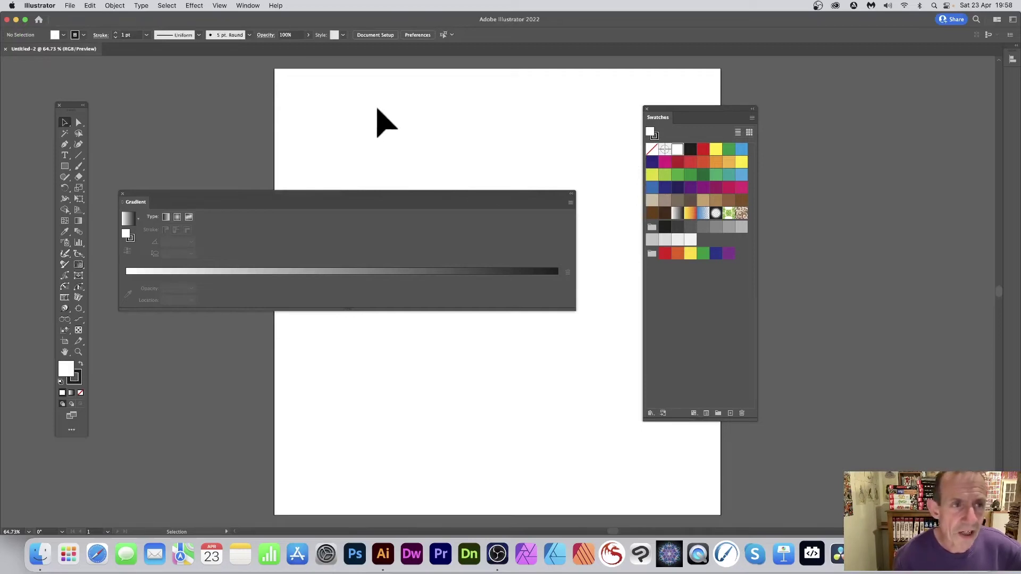
# Load gradient1.ai from the Desktop as a swatch library in the new document.
pyautogui.moveTo(692, 109); pyautogui.dragTo(573, 86)
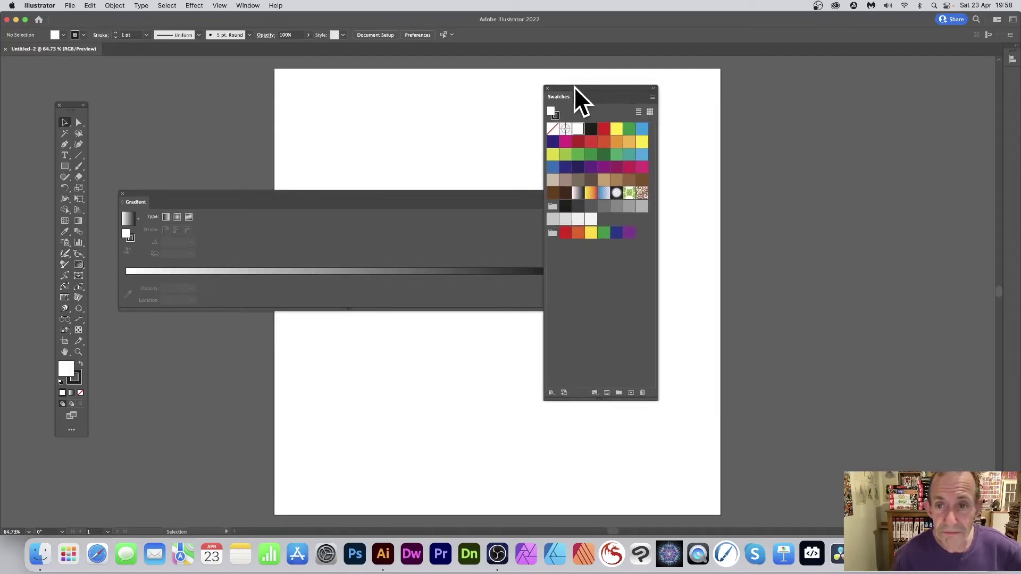
pyautogui.click(654, 98)
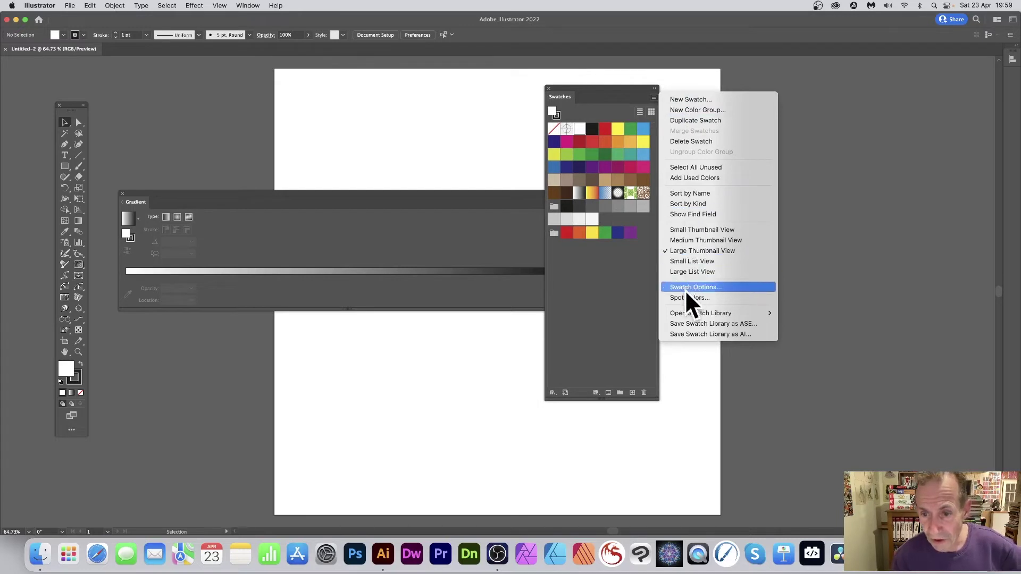
pyautogui.moveTo(739, 315)
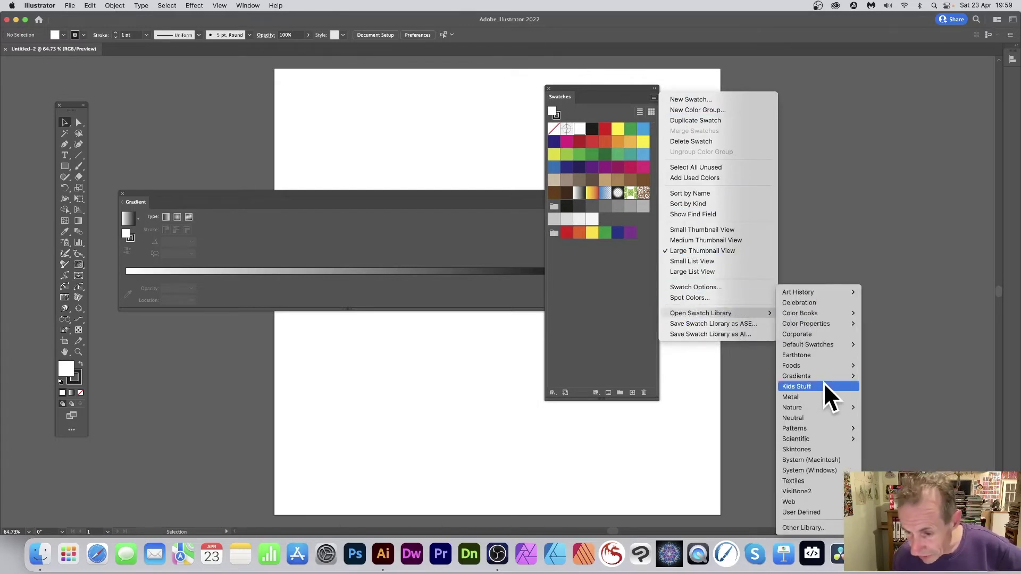
pyautogui.click(799, 526)
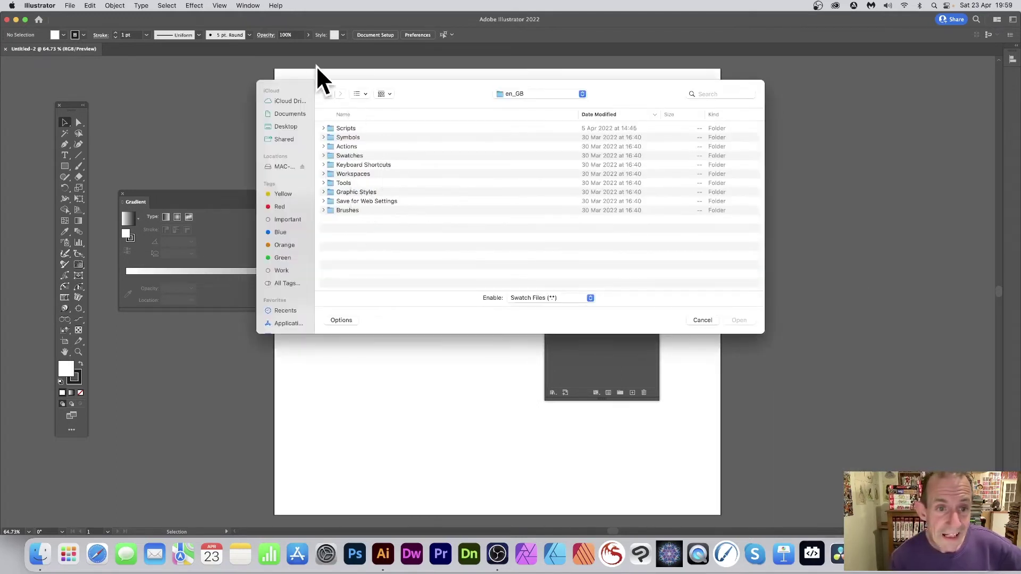
pyautogui.click(286, 126)
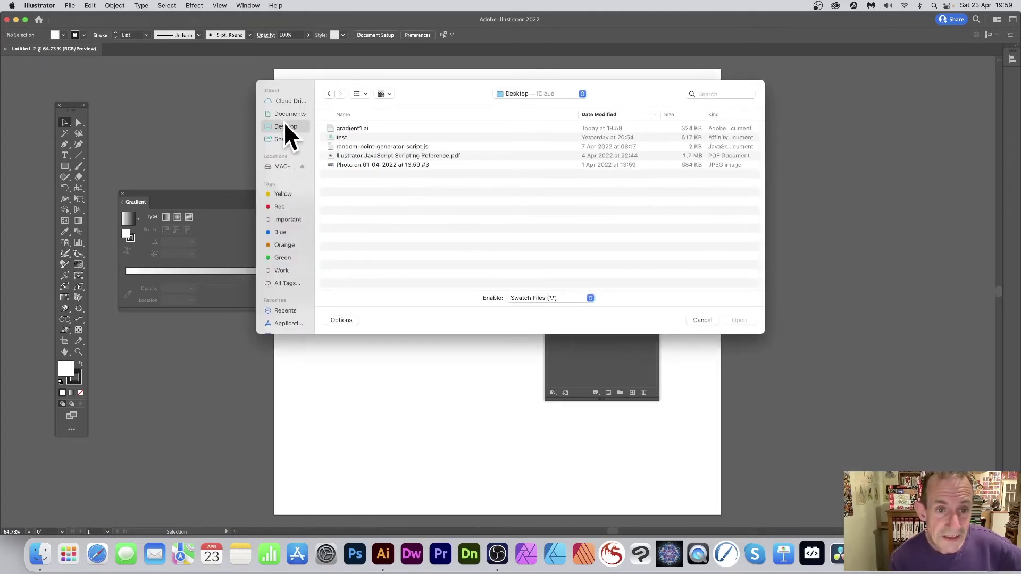
pyautogui.click(351, 128)
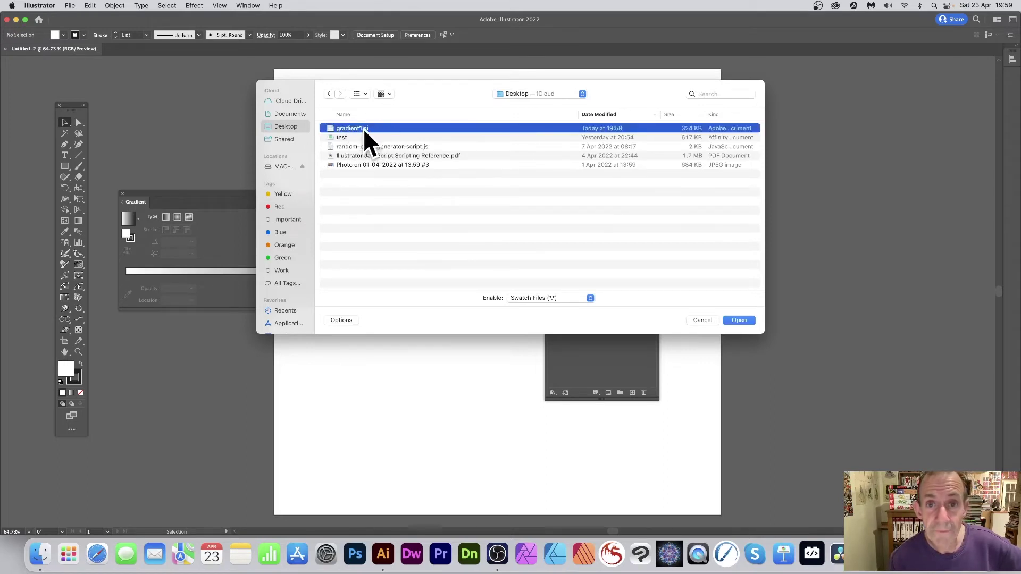
pyautogui.click(740, 320)
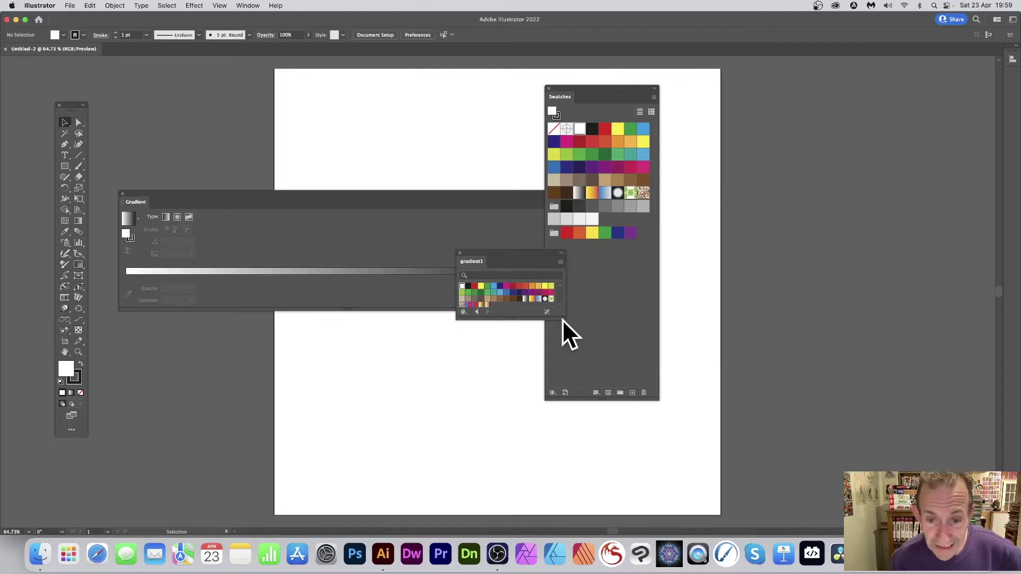
# Enlarge the gradient1 library and show its swatches as large thumbnails.
pyautogui.moveTo(565, 319); pyautogui.dragTo(566, 347)
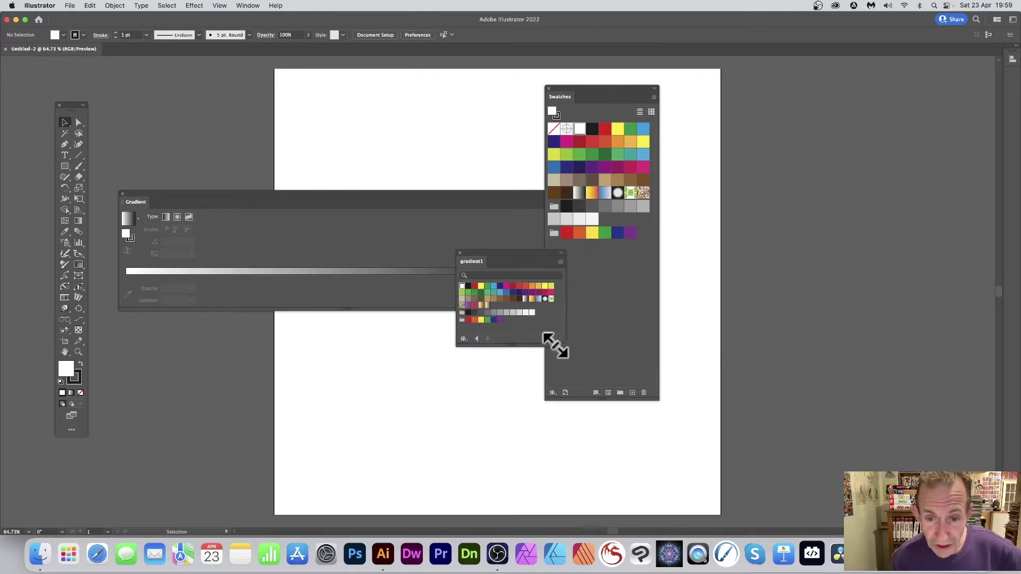
pyautogui.click(561, 262)
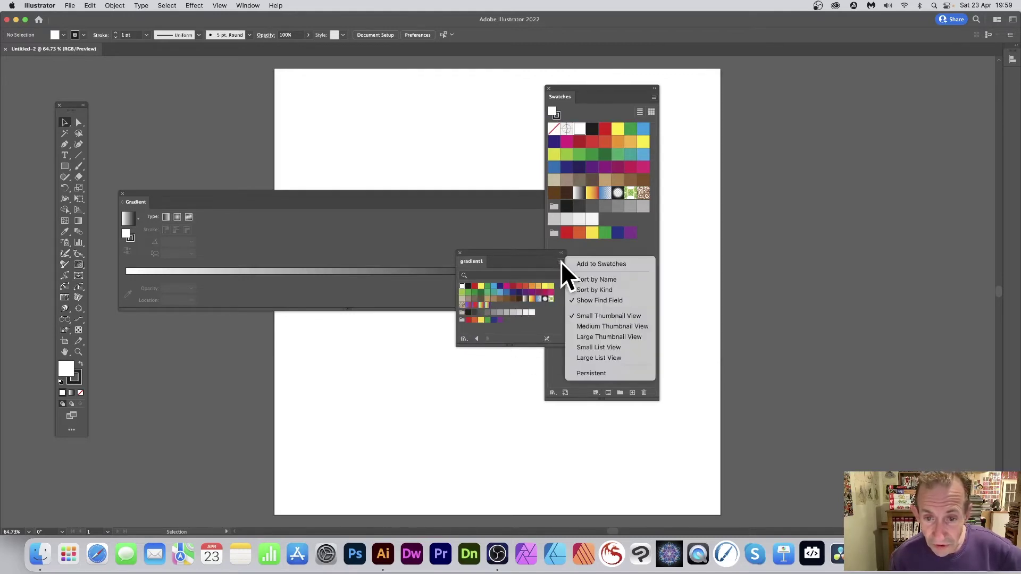
pyautogui.click(592, 328)
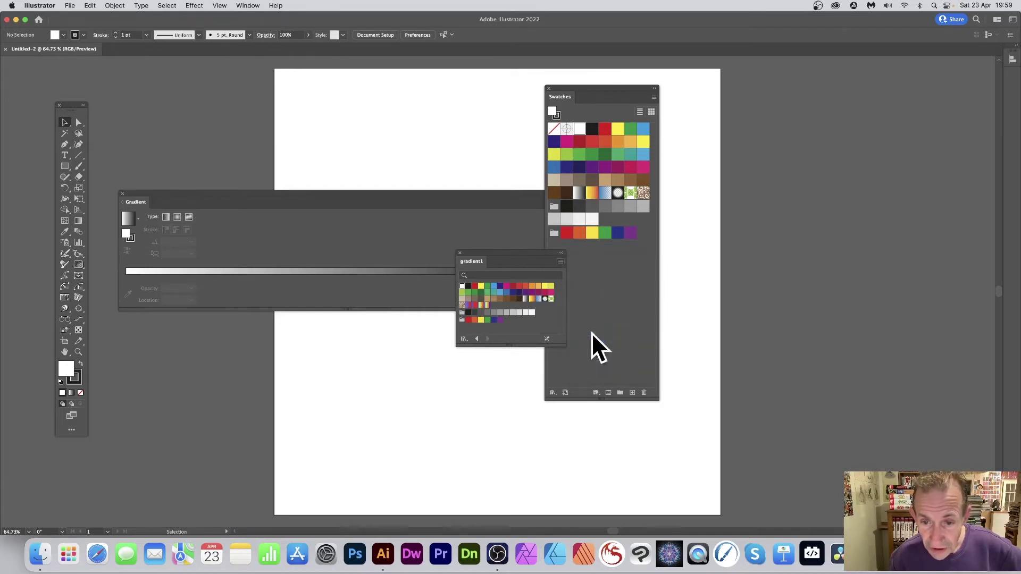
pyautogui.moveTo(558, 341); pyautogui.dragTo(606, 379)
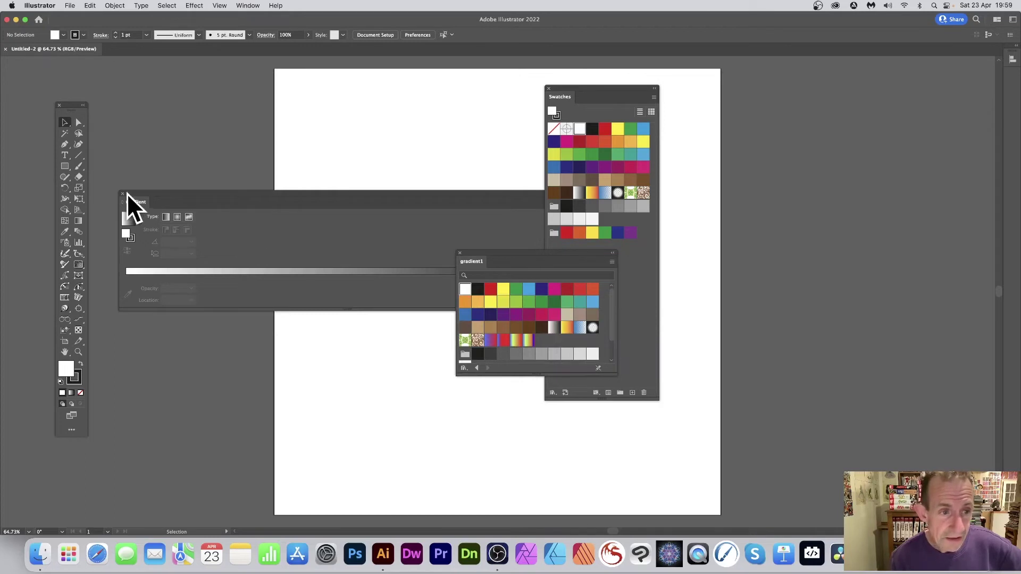
# Add the saved custom gradients from the gradient1 library to the document's swatches and make the library persistent.
pyautogui.click(517, 342)
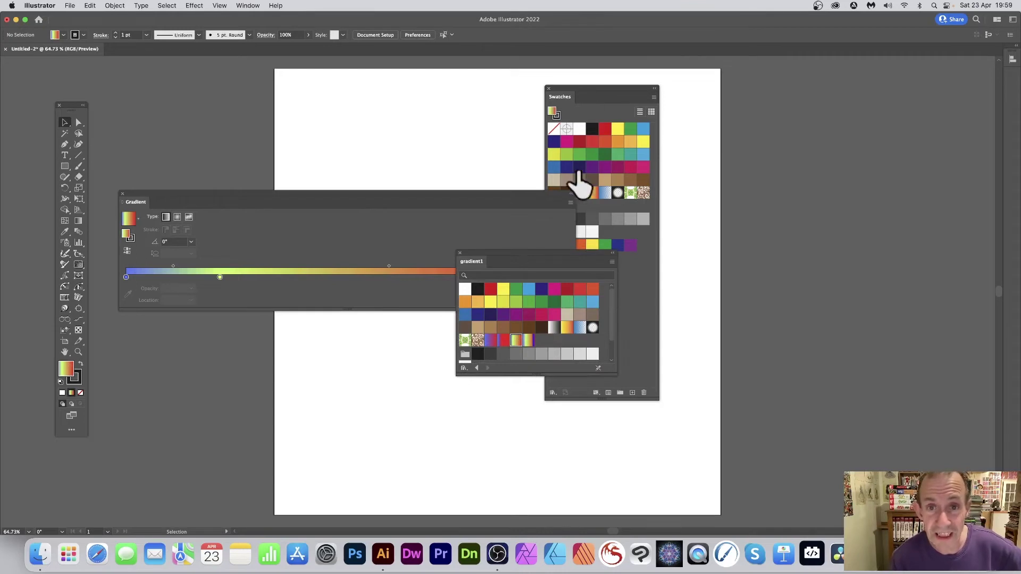
pyautogui.click(503, 342)
pyautogui.click(491, 342)
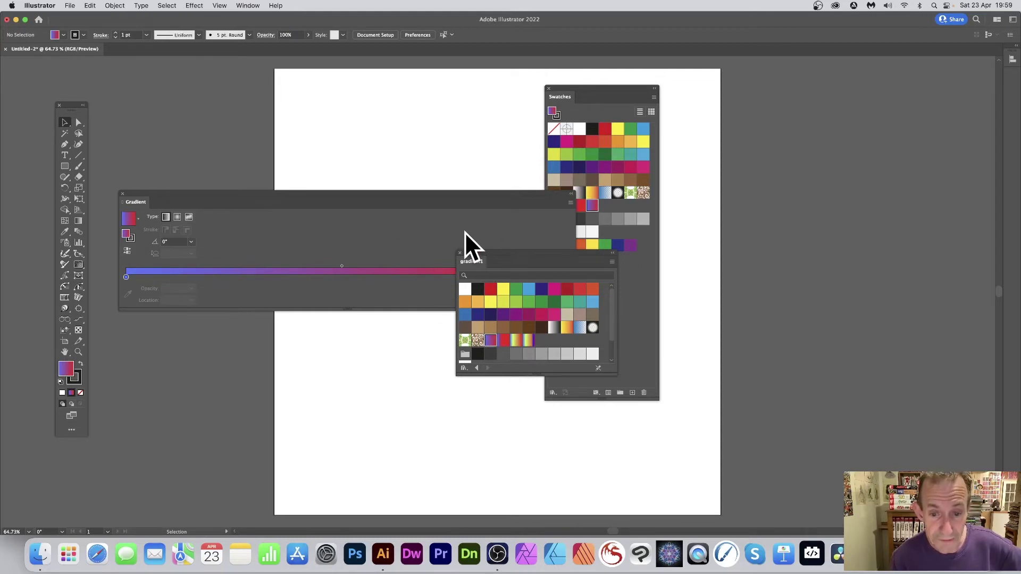
pyautogui.click(612, 262)
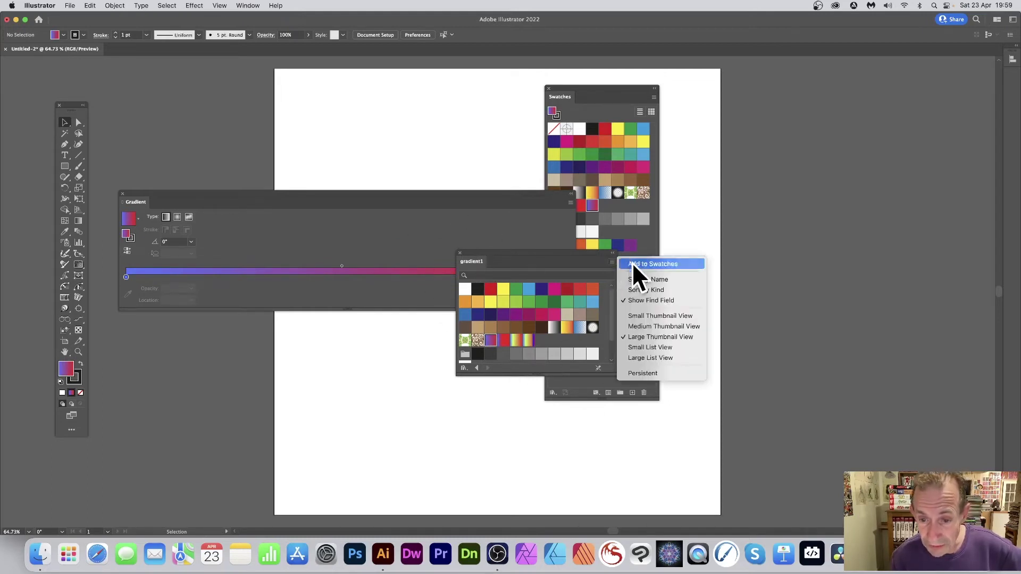
pyautogui.click(656, 374)
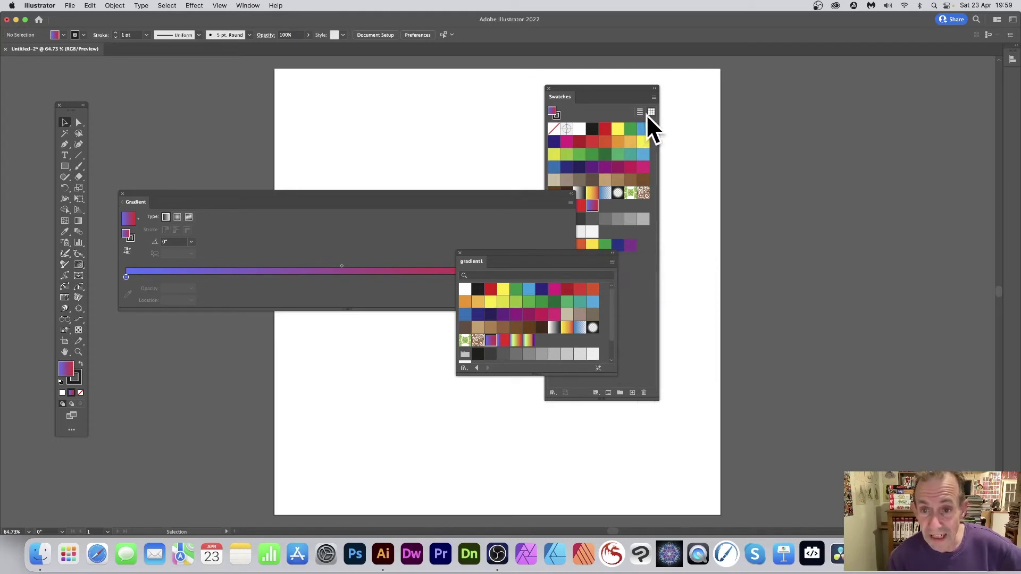
pyautogui.click(246, 5)
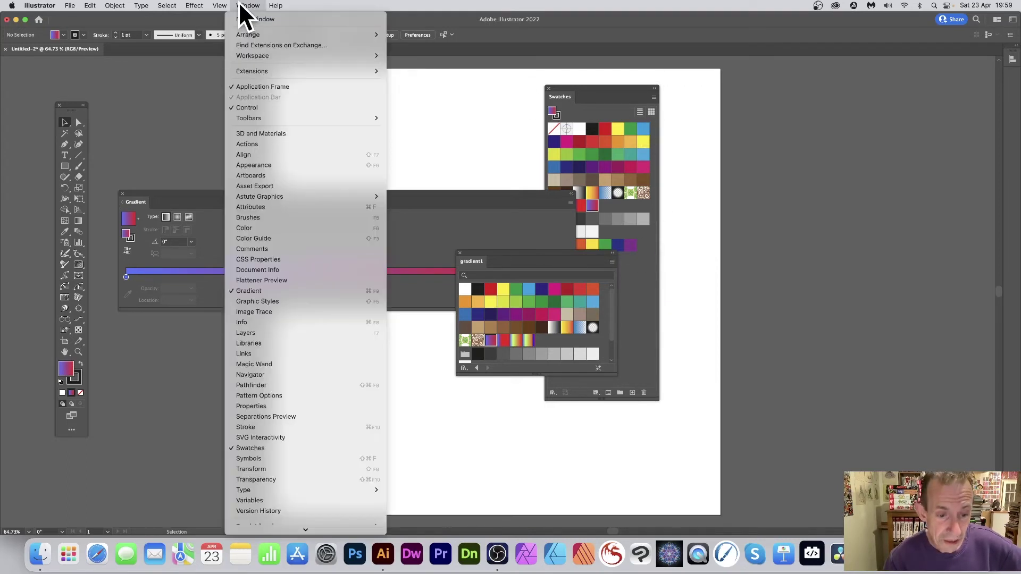
pyautogui.moveTo(273, 480)
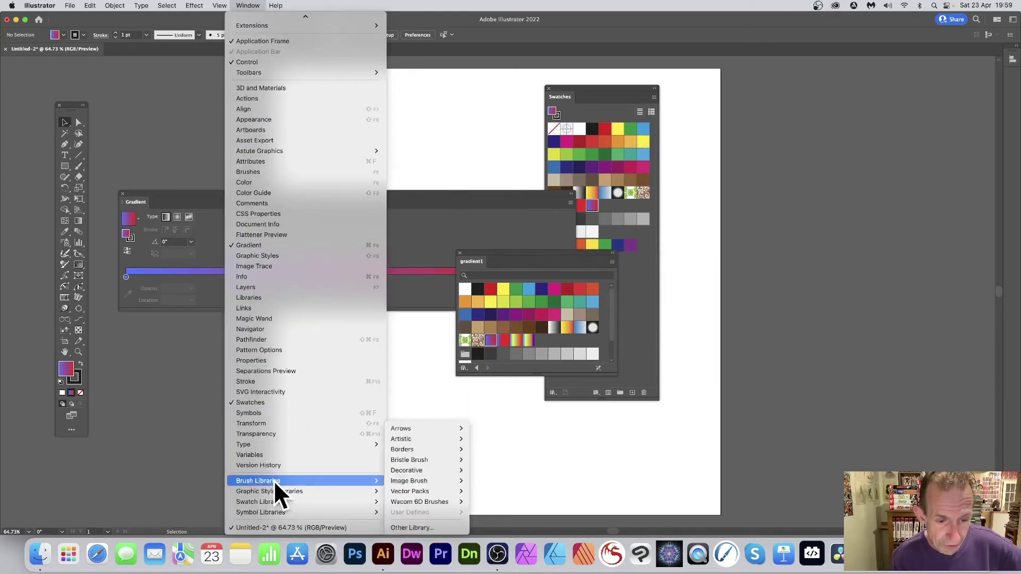
pyautogui.moveTo(280, 499)
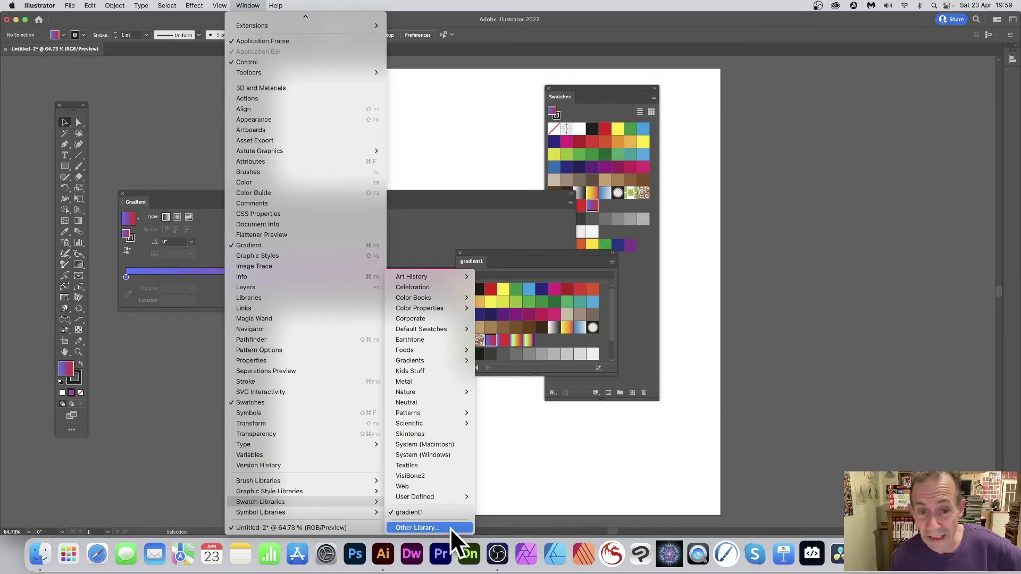
pyautogui.click(508, 358)
# Try the yellow-green multi-stop gradient and the mostly red gradient from the gradient1 library as the fill.
pyautogui.click(505, 341)
pyautogui.click(516, 340)
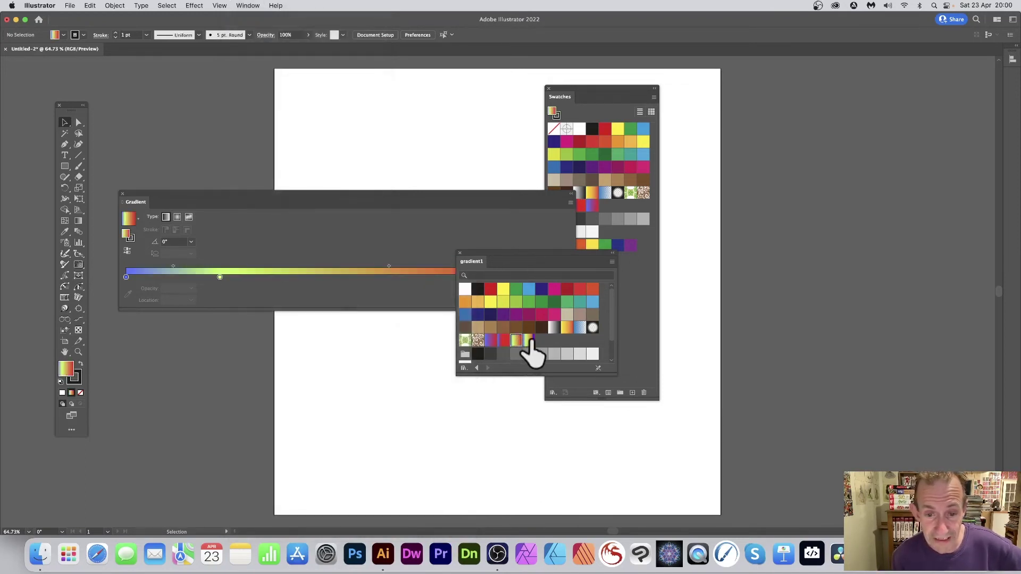
pyautogui.click(503, 340)
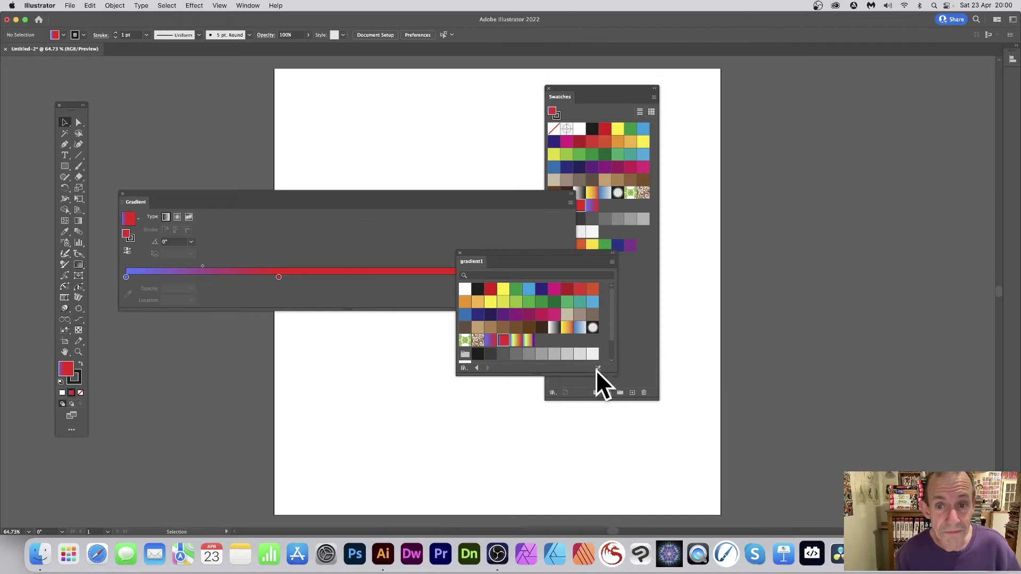
# Set the fill to the plain blue-to-red gradient from the document's own swatches.
pyautogui.click(559, 87)
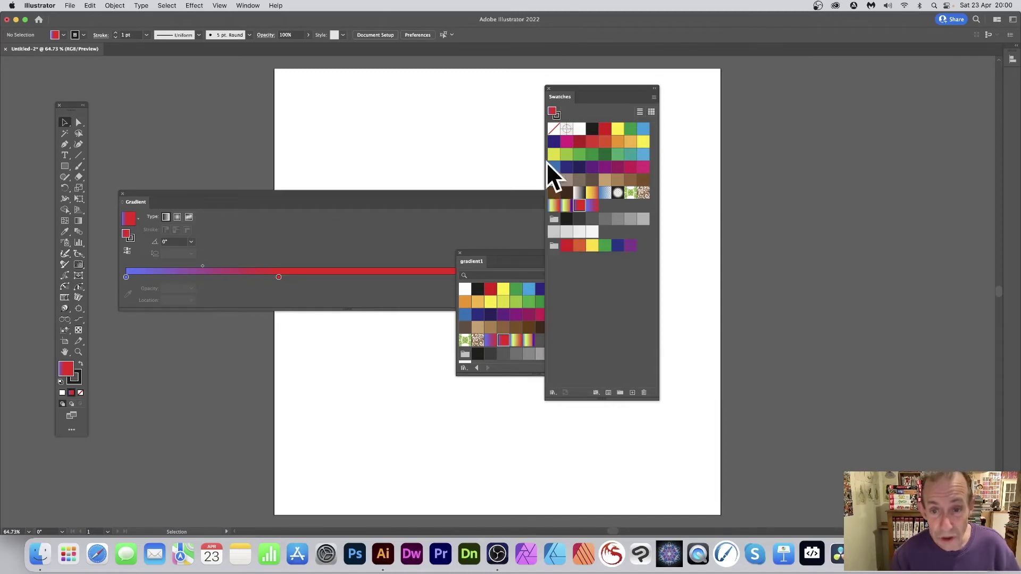
pyautogui.click(567, 206)
pyautogui.click(592, 206)
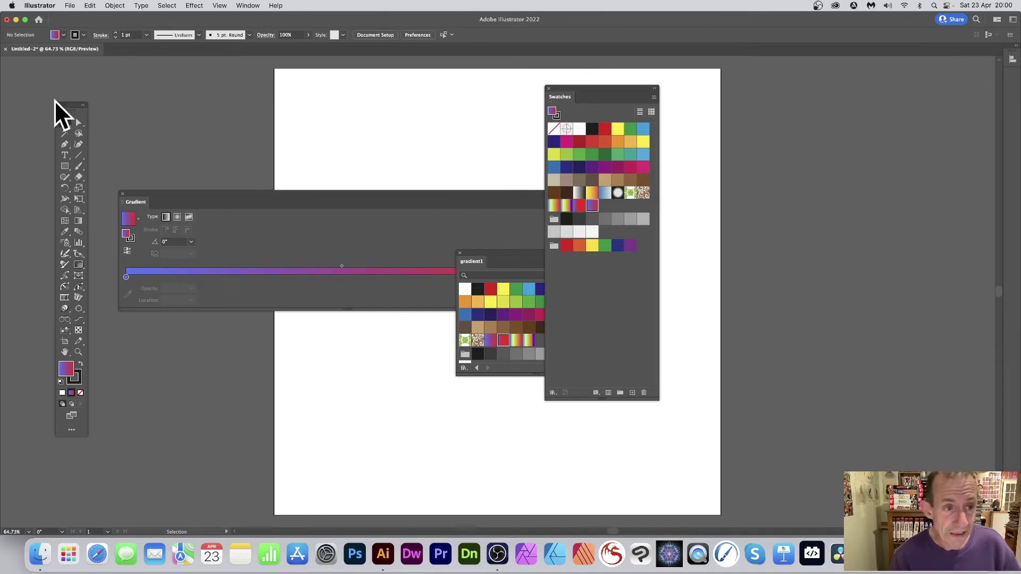
# Draw a star about 528 by 538 pt over the artboard's upper-left corner and fill it with the blue, yellow-green and red gradient swatch.
pyautogui.click(64, 165)
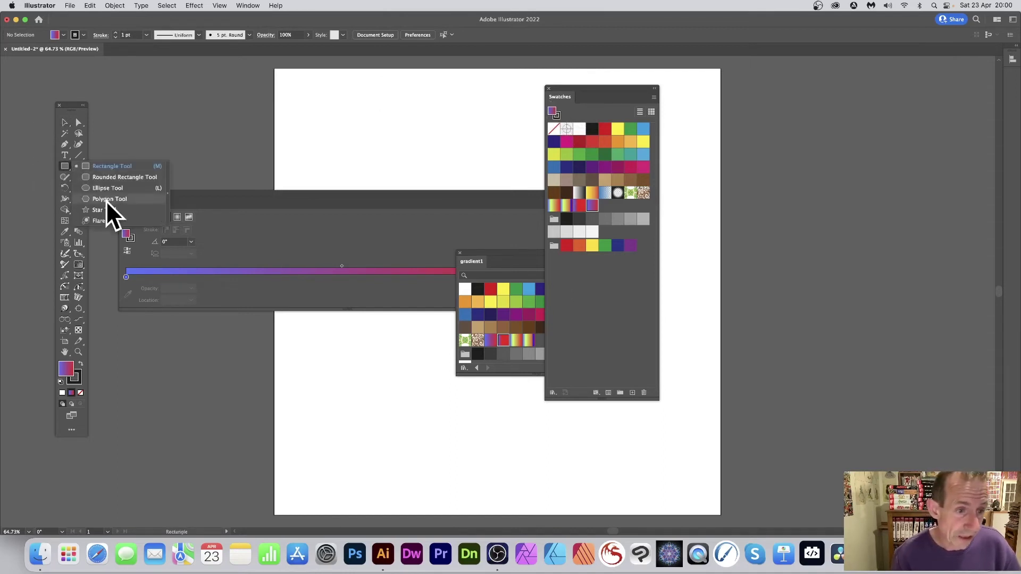
pyautogui.click(99, 210)
pyautogui.moveTo(332, 146); pyautogui.dragTo(445, 209)
pyautogui.click(566, 205)
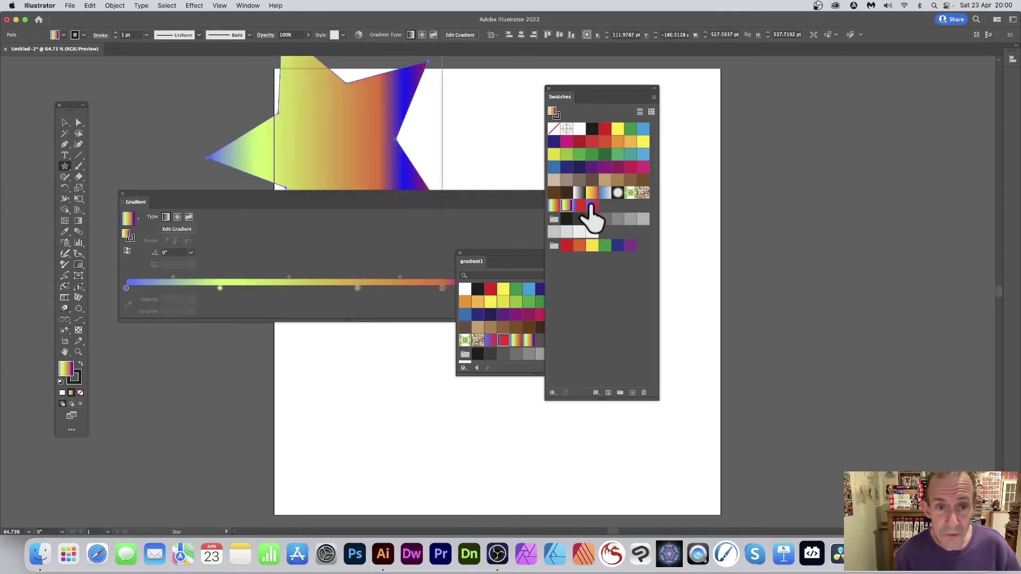
pyautogui.click(591, 205)
pyautogui.click(554, 206)
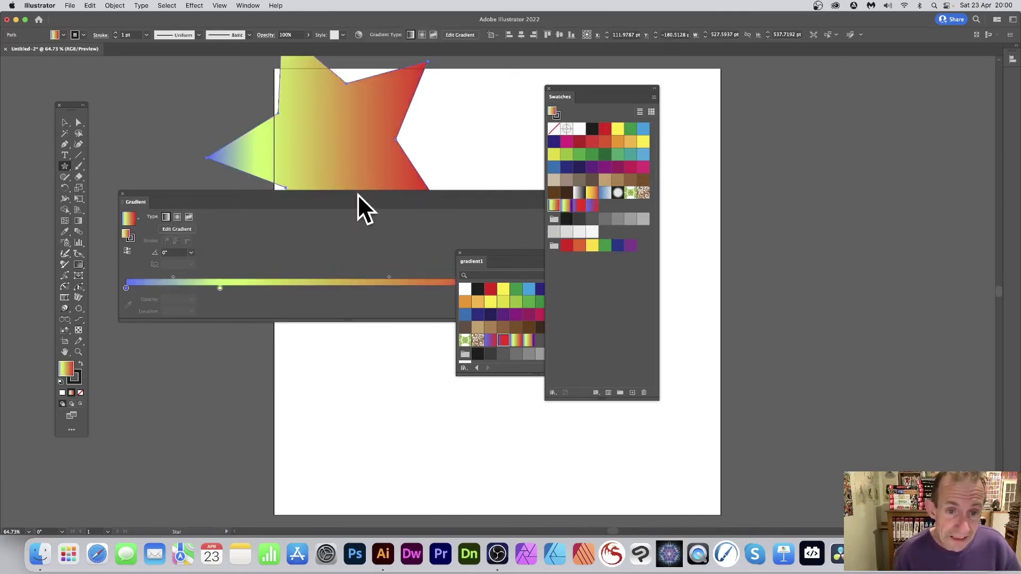
# Move the star down and slightly right on the artboard and activate the Gradient tool on it.
pyautogui.moveTo(357, 195); pyautogui.dragTo(291, 305)
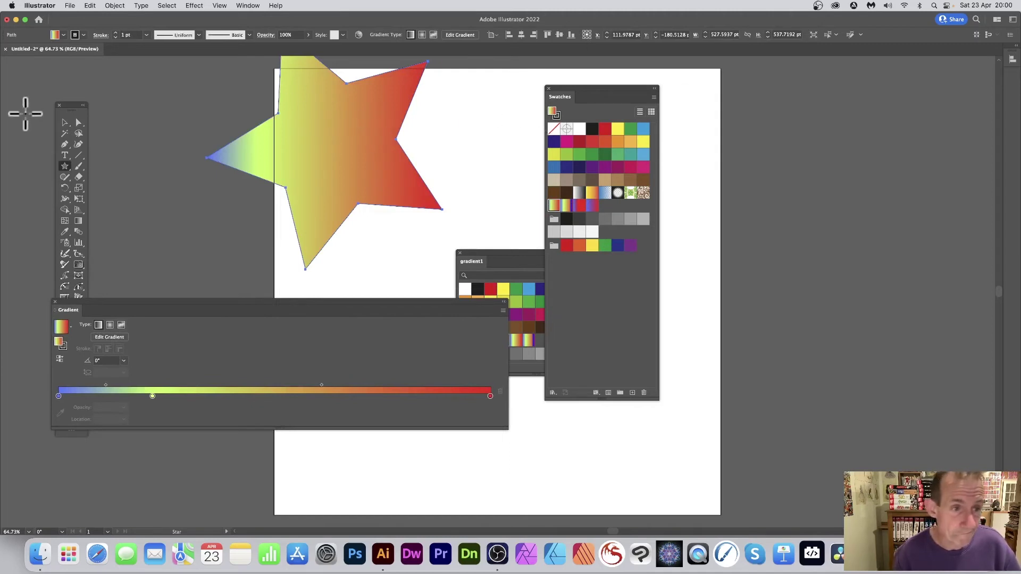
pyautogui.click(65, 123)
pyautogui.moveTo(356, 136); pyautogui.dragTo(376, 193)
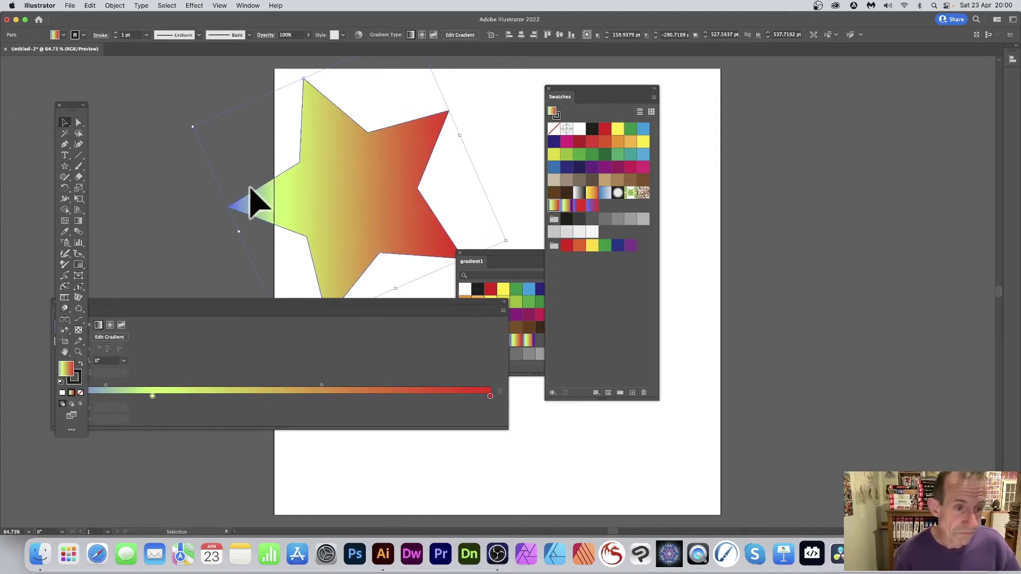
pyautogui.click(78, 221)
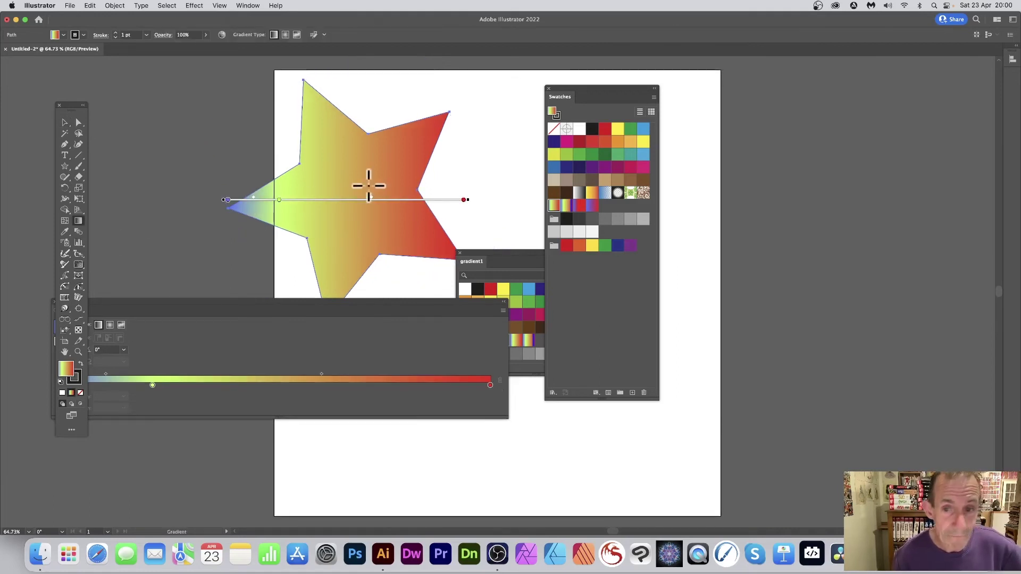
pyautogui.moveTo(147, 303); pyautogui.dragTo(313, 229)
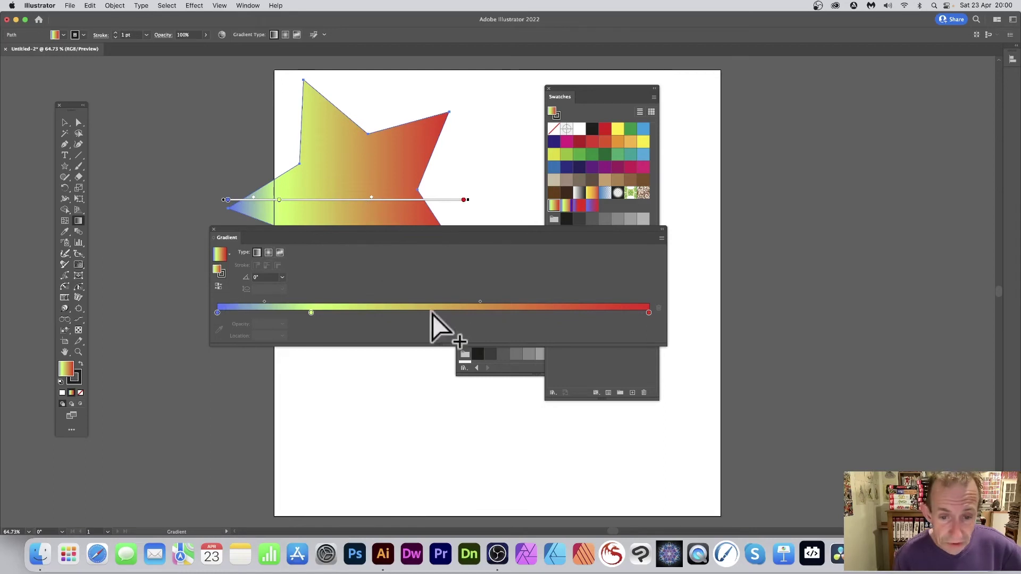
# Try the radial and freeform gradient types on the star, and return it to linear.
pyautogui.click(268, 253)
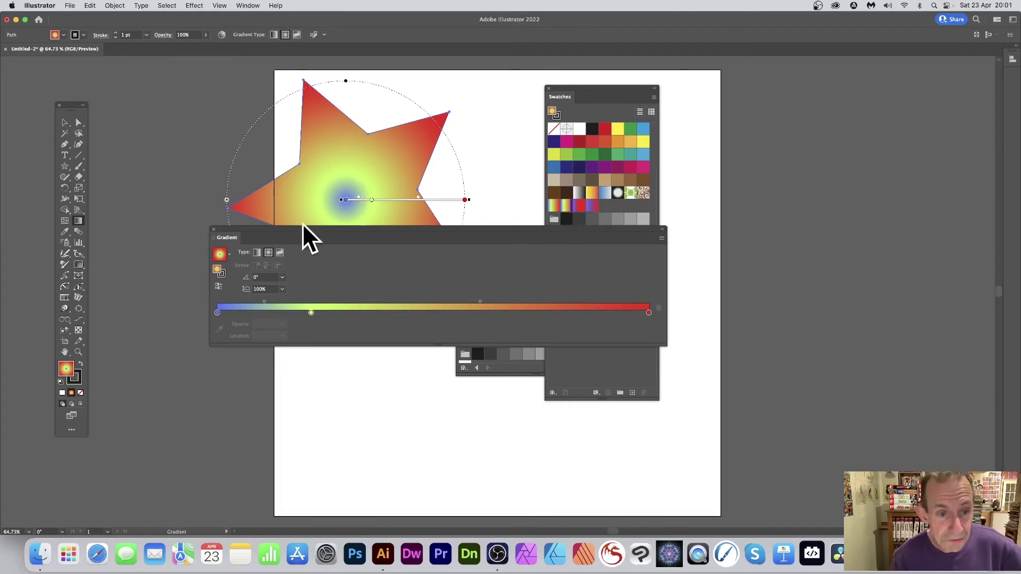
pyautogui.click(281, 253)
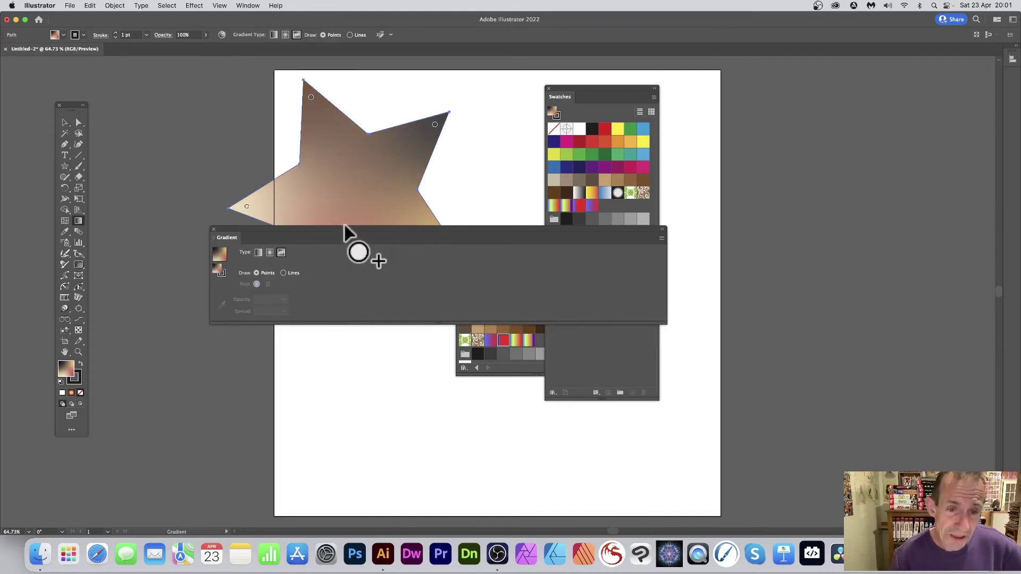
pyautogui.moveTo(340, 228); pyautogui.dragTo(300, 286)
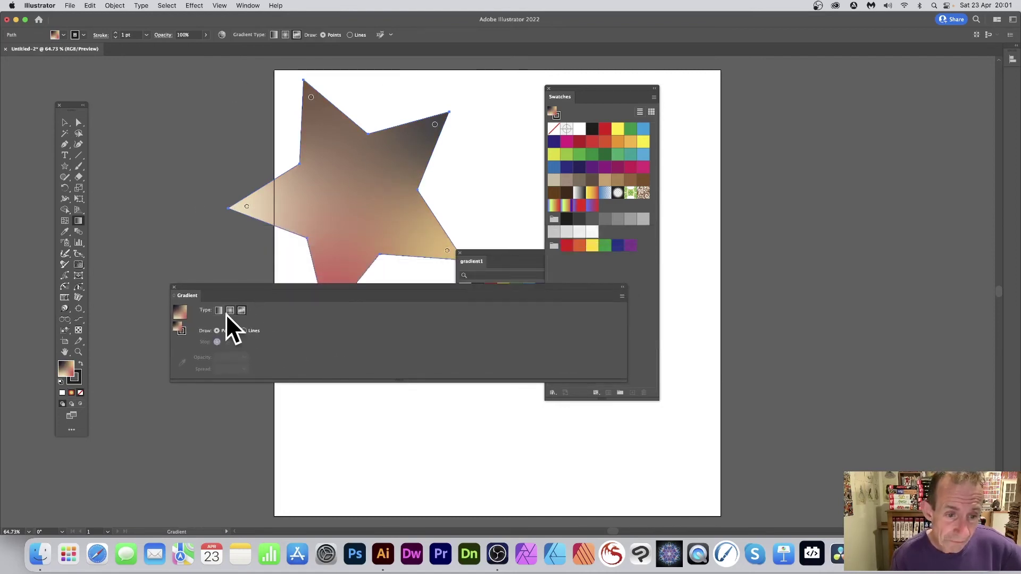
pyautogui.click(230, 310)
pyautogui.click(241, 310)
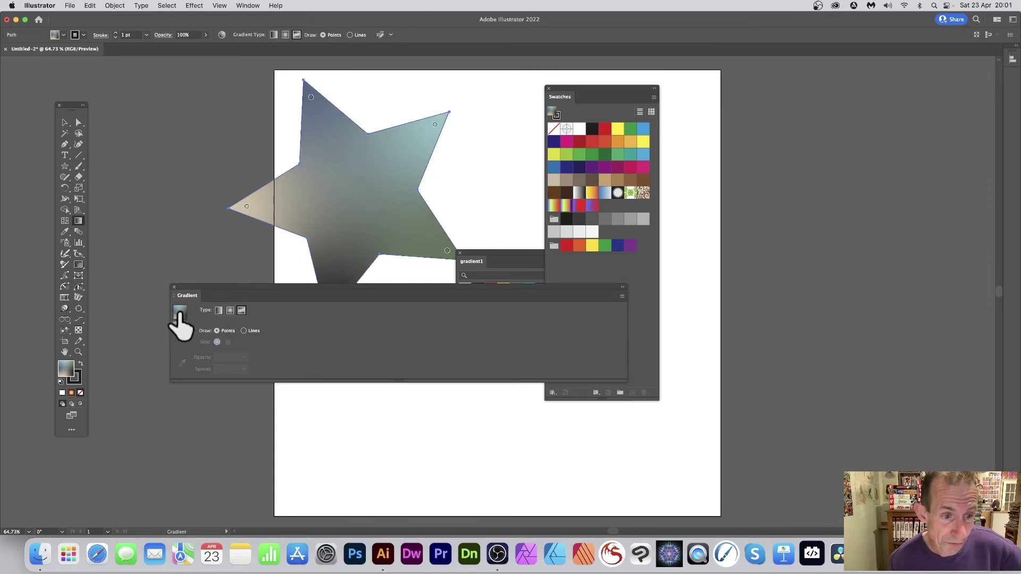
pyautogui.click(218, 311)
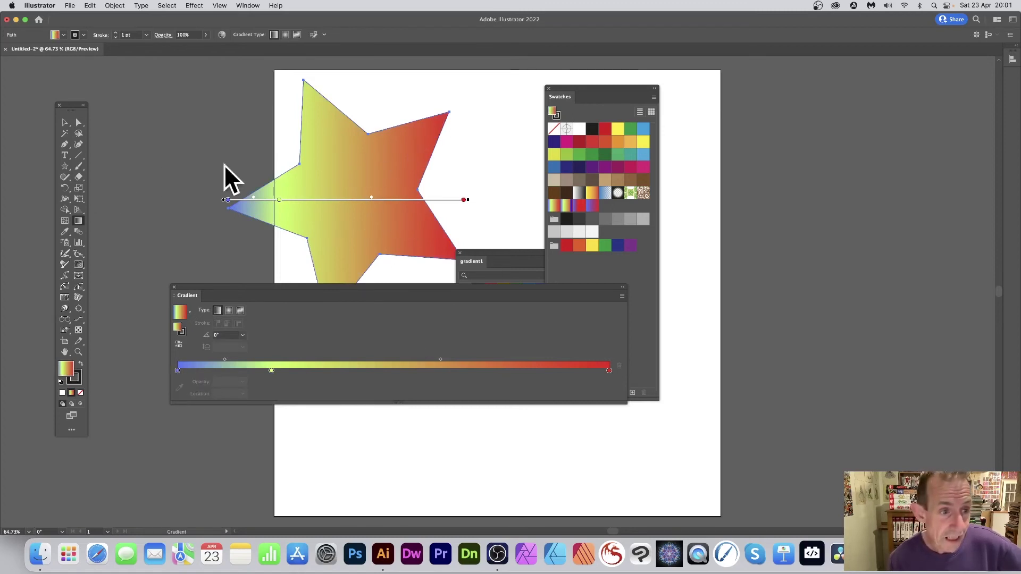
# Try several diagonal directions for the star's linear gradient, ending with one from its upper-right arm to its lower left at about -154°.
pyautogui.moveTo(363, 151); pyautogui.dragTo(228, 285)
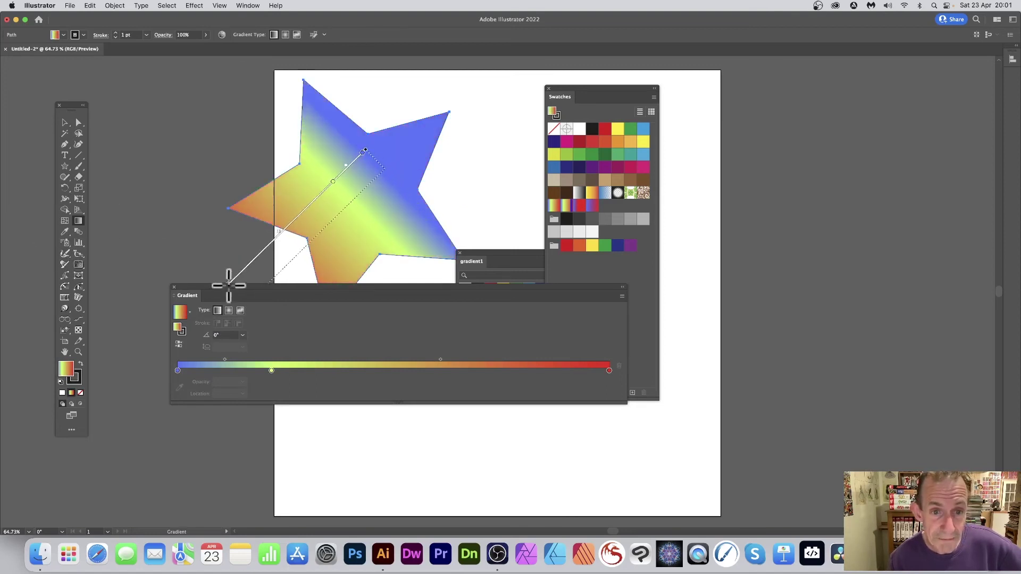
pyautogui.moveTo(409, 234); pyautogui.dragTo(246, 87)
pyautogui.moveTo(406, 157); pyautogui.dragTo(171, 274)
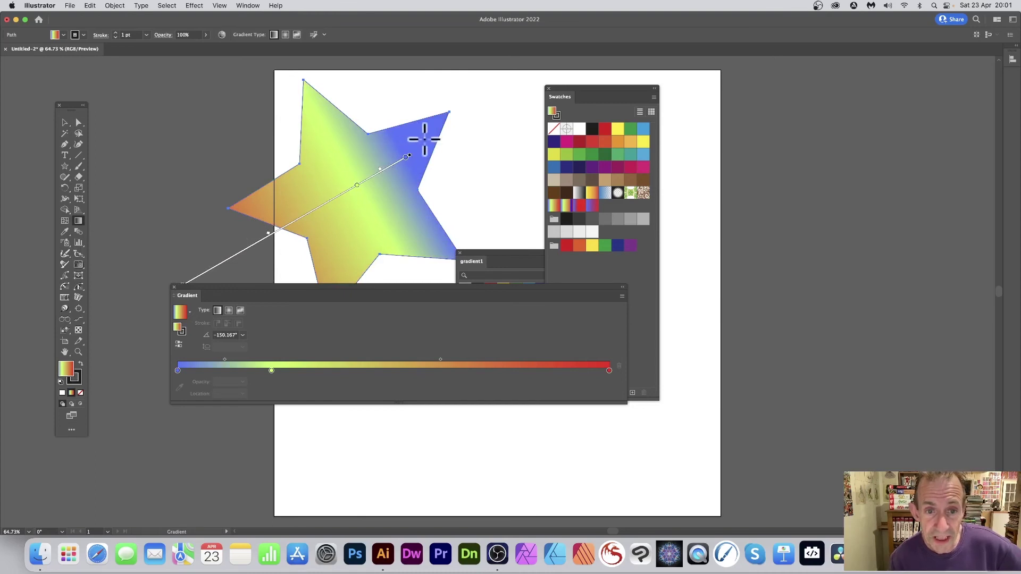
pyautogui.moveTo(428, 147); pyautogui.dragTo(211, 254)
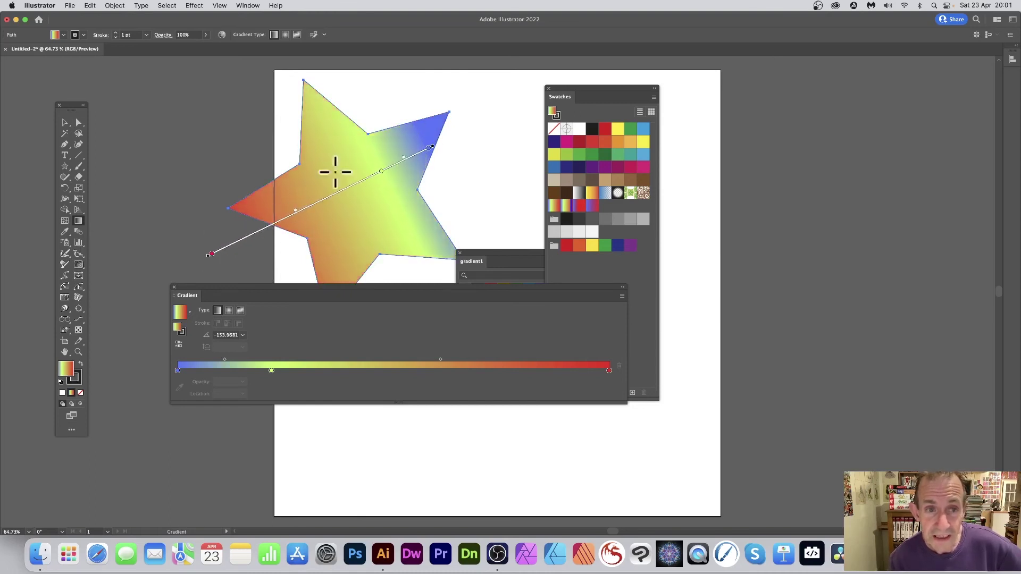
# Change the star's gradient to radial and try different centres, ending with one in its upper-left arm at about -55°.
pyautogui.click(228, 310)
pyautogui.moveTo(352, 247); pyautogui.dragTo(292, 189)
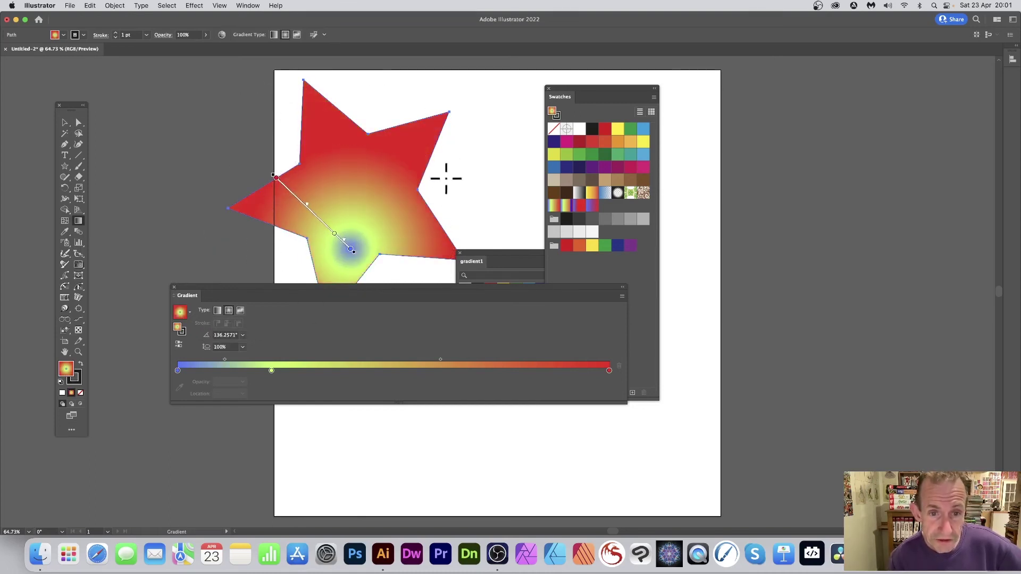
pyautogui.moveTo(428, 141); pyautogui.dragTo(319, 209)
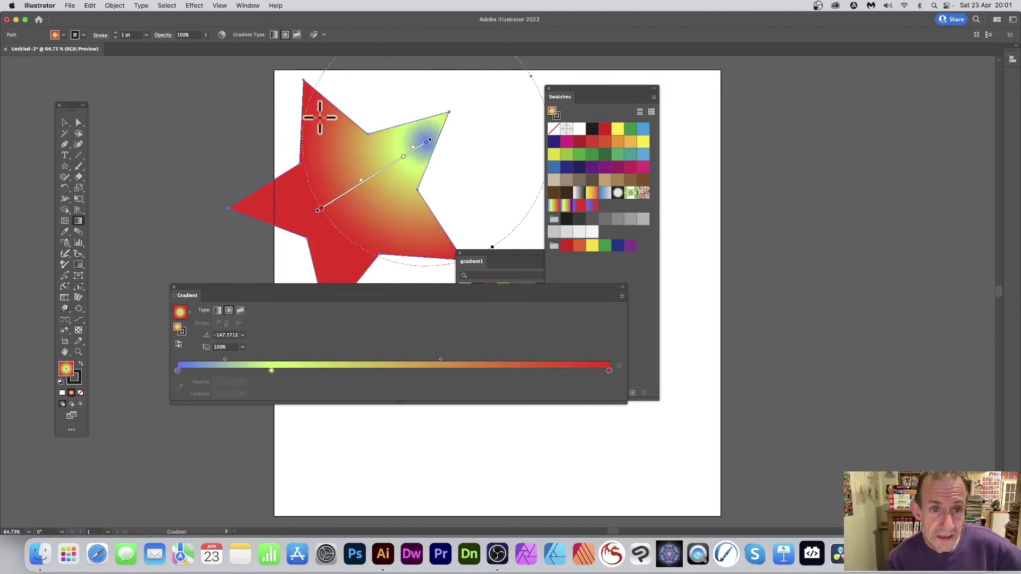
pyautogui.moveTo(319, 113); pyautogui.dragTo(381, 204)
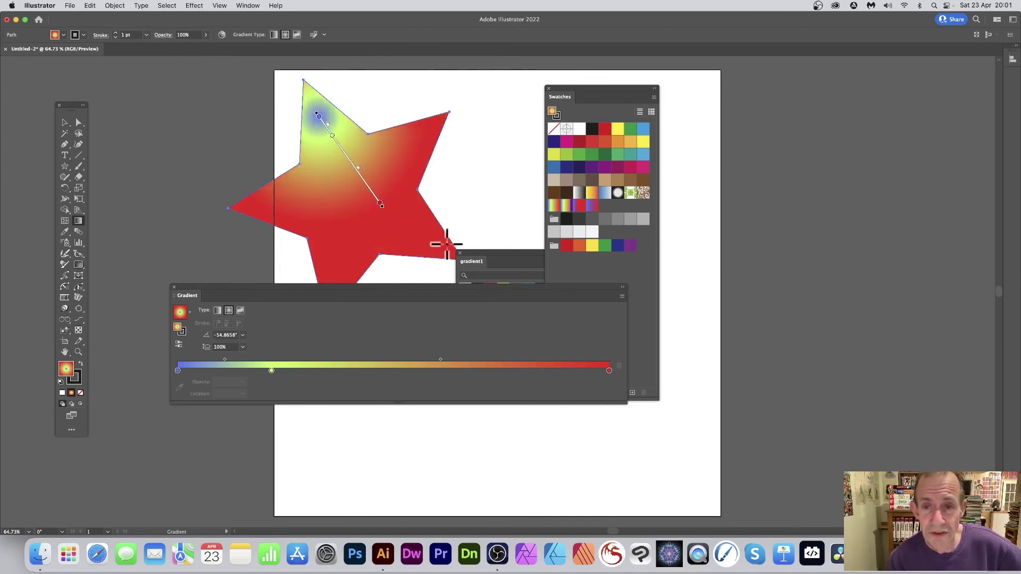
# Fill the star with the six-stop multicolour gradient swatch and redraw its direction steeply downward from the top notch at about -100°.
pyautogui.click(591, 206)
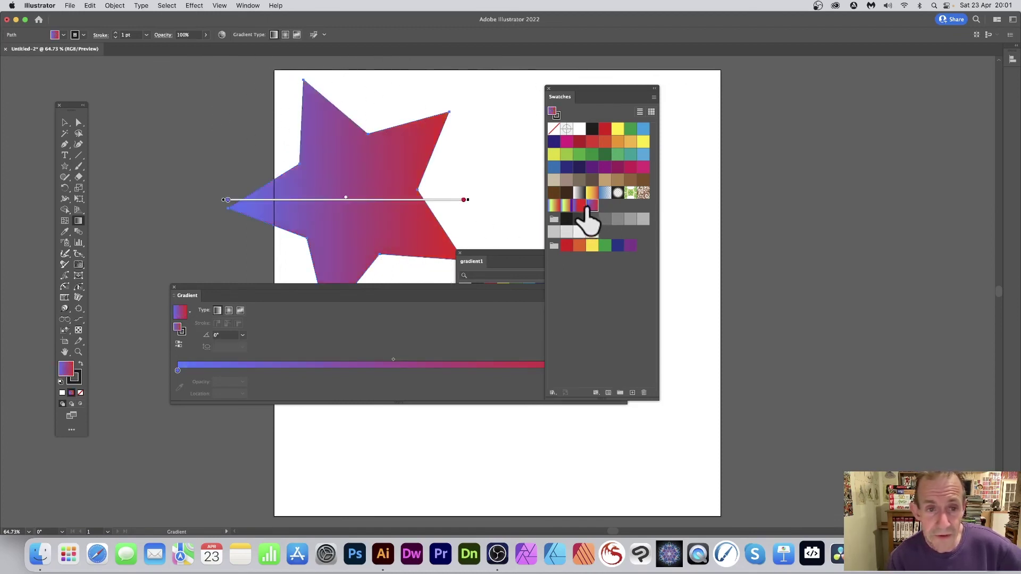
pyautogui.click(579, 206)
pyautogui.click(566, 205)
pyautogui.moveTo(440, 188); pyautogui.dragTo(337, 216)
pyautogui.moveTo(420, 141); pyautogui.dragTo(391, 310)
pyautogui.moveTo(364, 133); pyautogui.dragTo(339, 273)
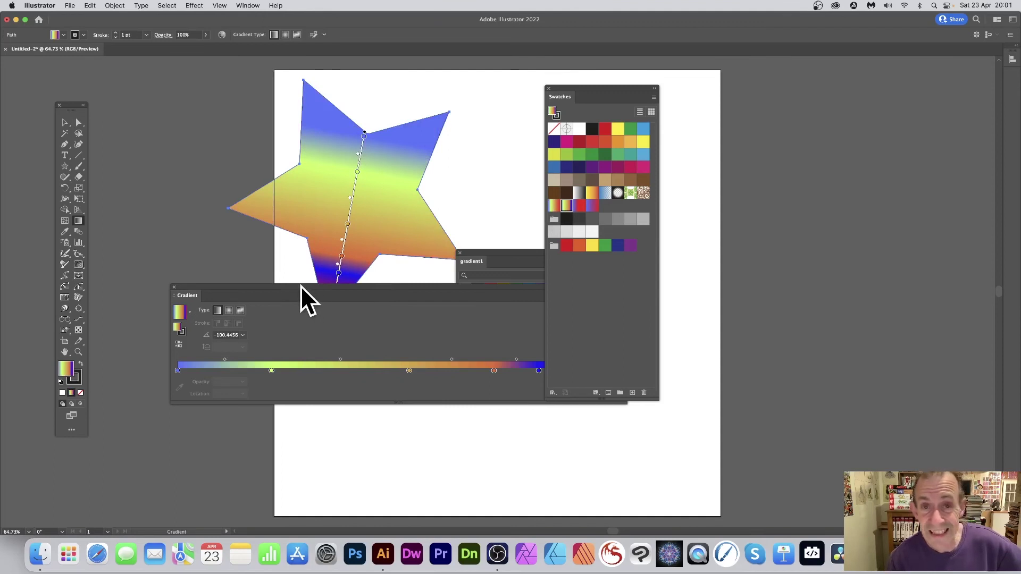
# Move the gradient's darker orange stop to about 71.63% and recolour it light blue.
pyautogui.moveTo(305, 287); pyautogui.dragTo(247, 234)
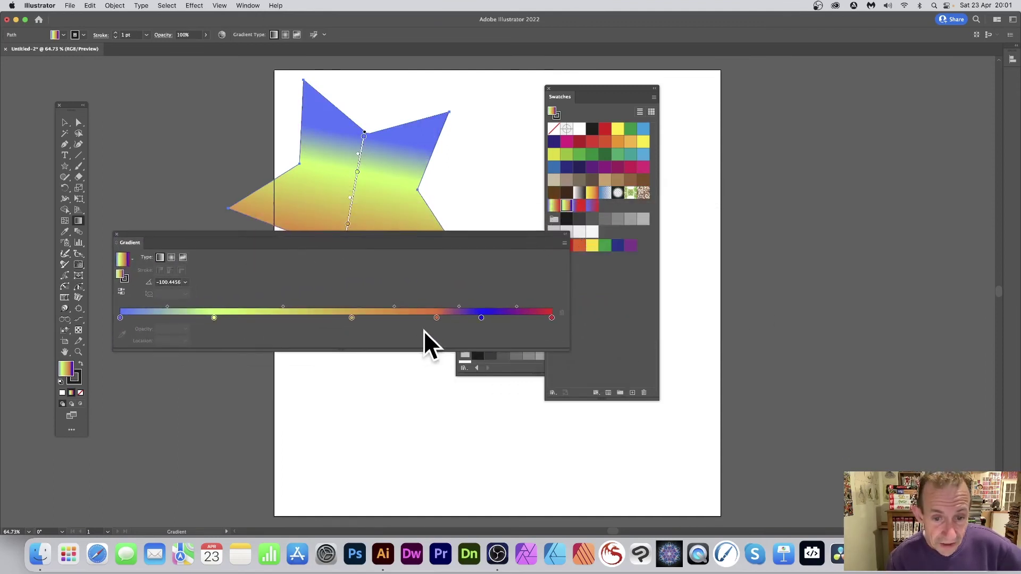
pyautogui.moveTo(436, 318); pyautogui.dragTo(429, 318)
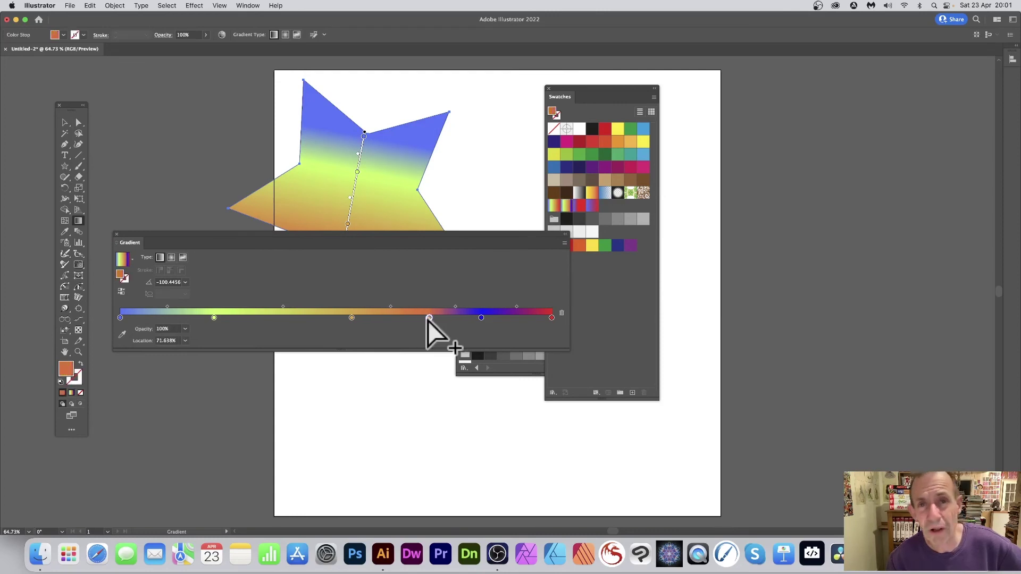
pyautogui.doubleClick(429, 317)
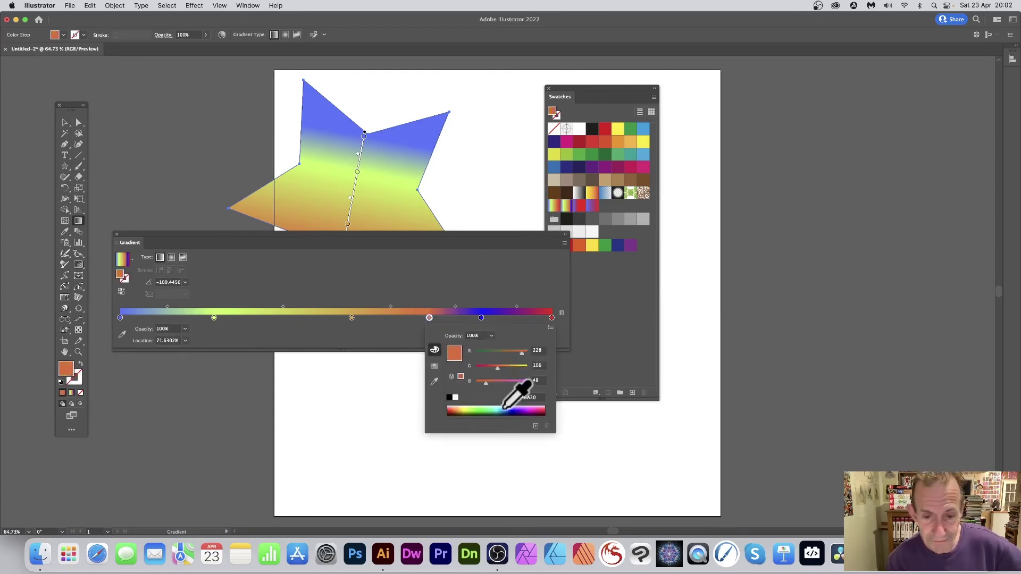
pyautogui.moveTo(503, 408); pyautogui.dragTo(507, 410)
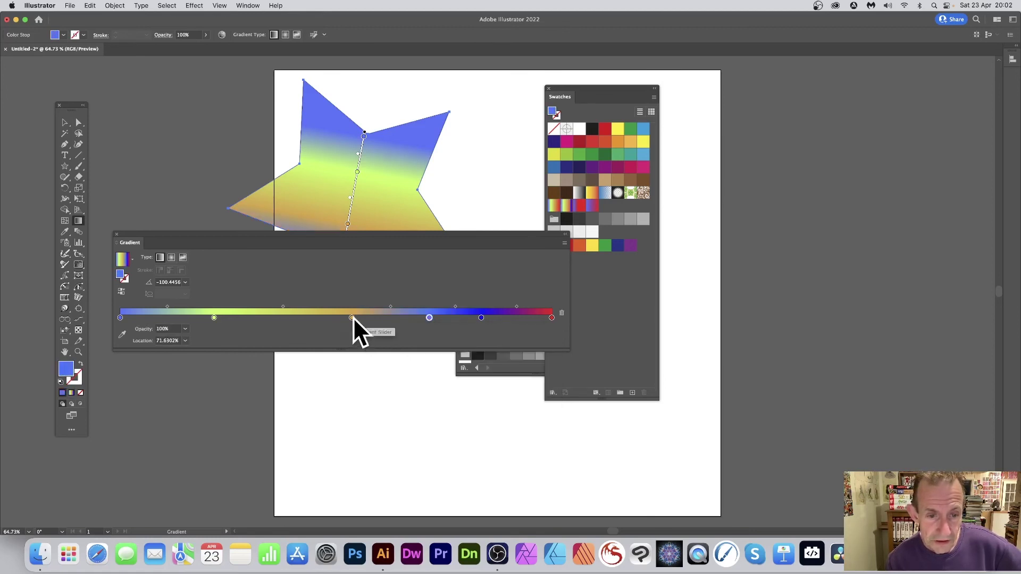
# Add a gradient stop at about 46.4%, between the yellow-green and orange stops, and recolour it crimson D52846.
pyautogui.click(350, 317)
pyautogui.click(320, 318)
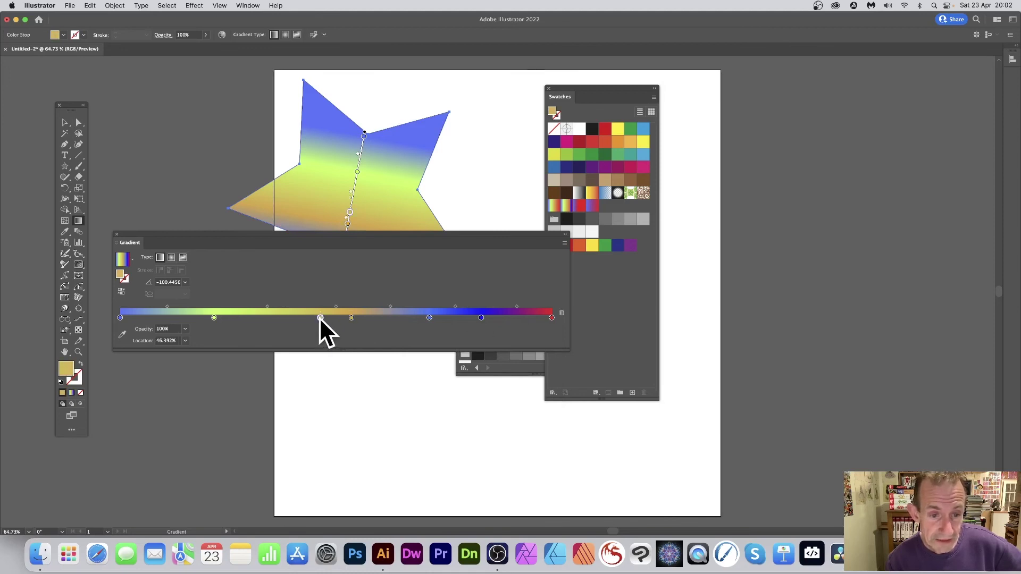
pyautogui.doubleClick(320, 317)
pyautogui.moveTo(513, 367); pyautogui.dragTo(487, 366)
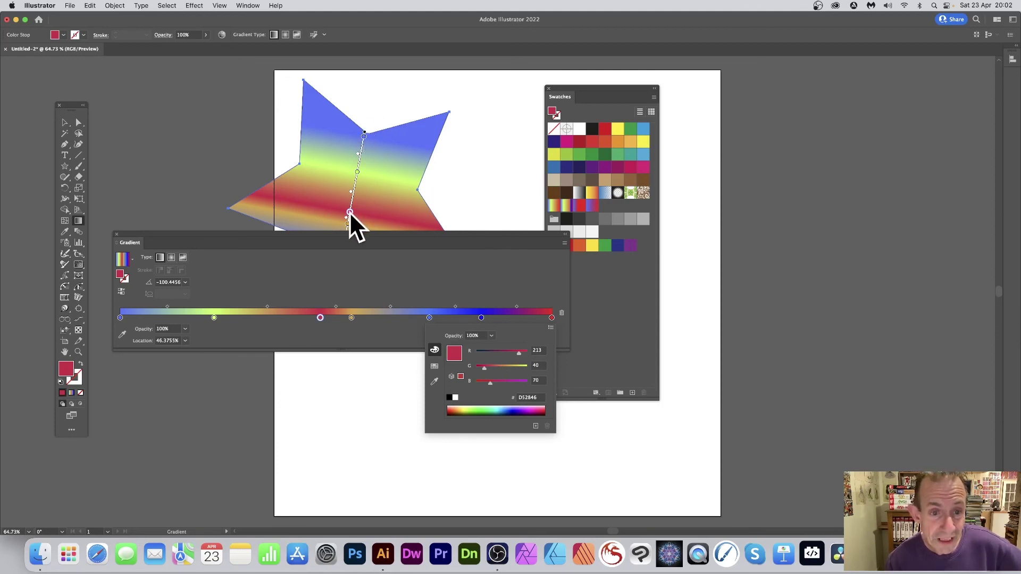
pyautogui.click(321, 318)
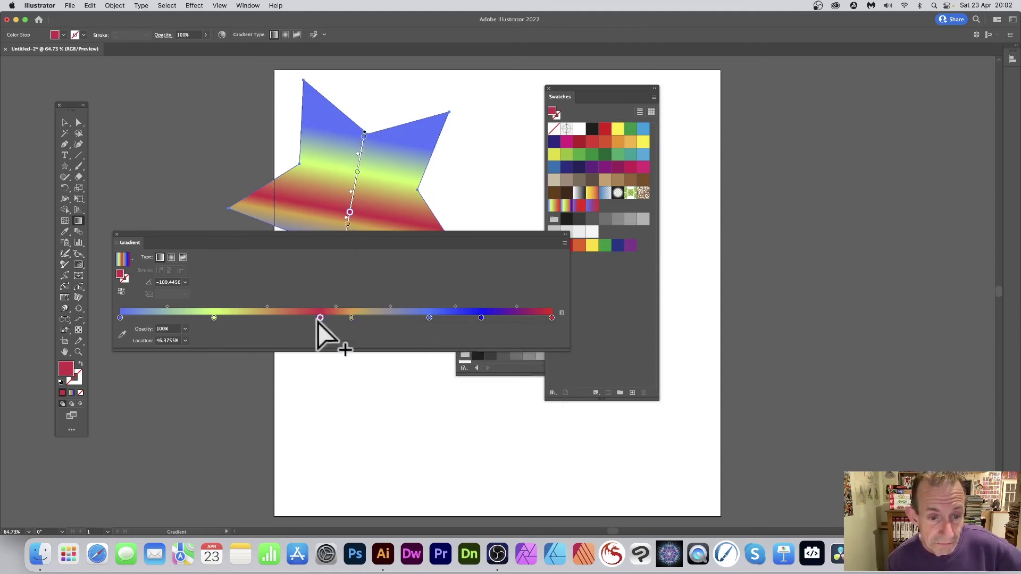
# Move the crimson stop closer to the yellow-green one and the first blue stop to about 3.75%.
pyautogui.moveTo(321, 318); pyautogui.dragTo(270, 317)
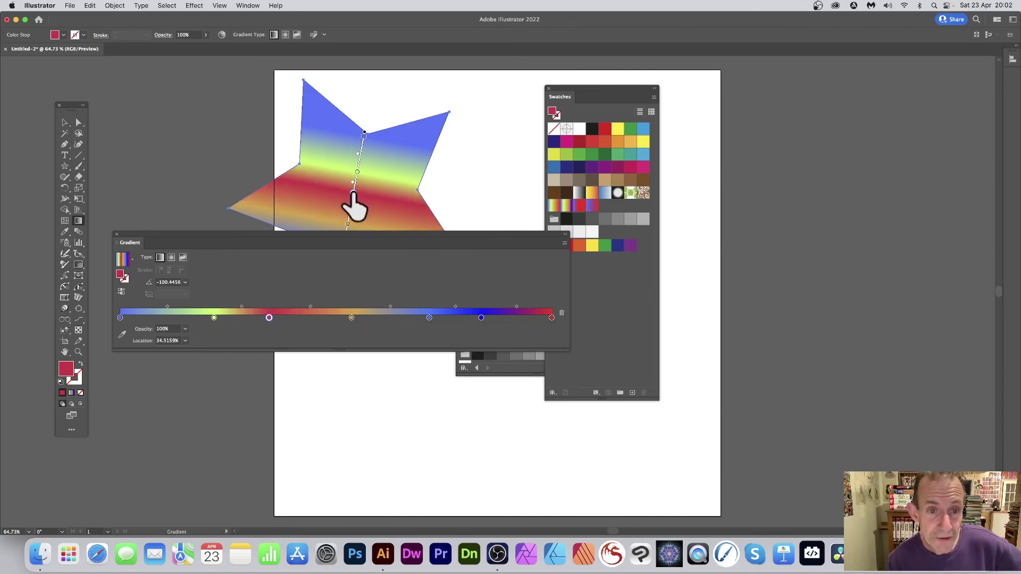
pyautogui.moveTo(352, 192)
pyautogui.mouseDown()
pyautogui.moveTo(349, 205)
pyautogui.moveTo(355, 181)
pyautogui.moveTo(352, 197)
pyautogui.mouseUp()
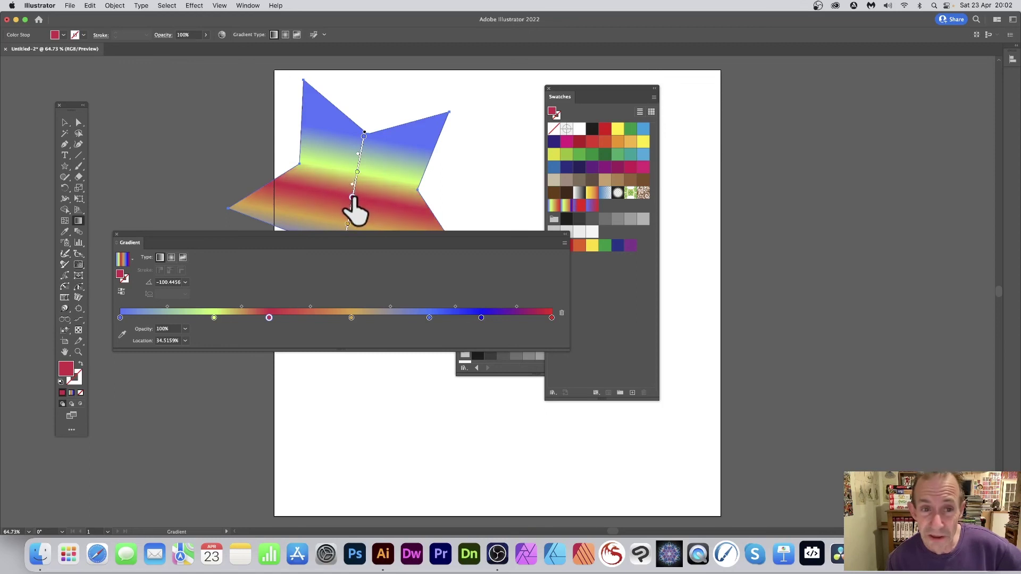
pyautogui.moveTo(365, 133); pyautogui.dragTo(362, 148)
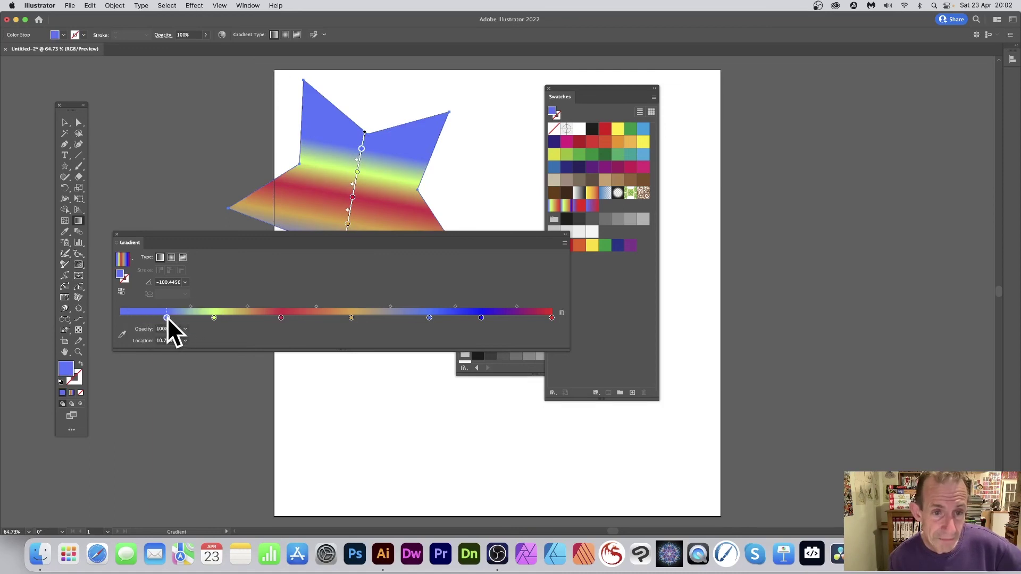
pyautogui.moveTo(167, 317); pyautogui.dragTo(135, 317)
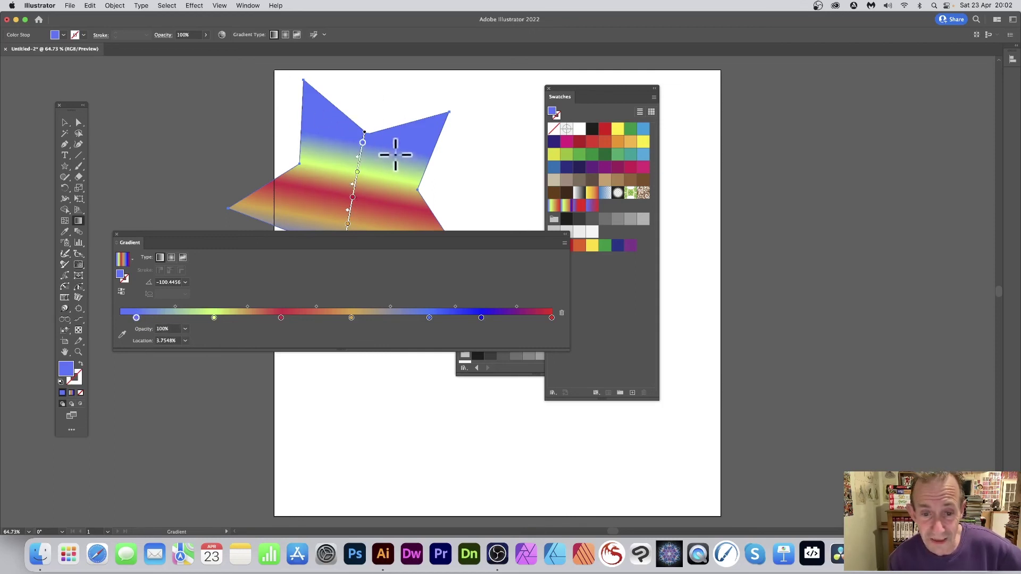
# Delete the dark blue and light blue stops between the orange stop and the red end of the gradient.
pyautogui.click(482, 318)
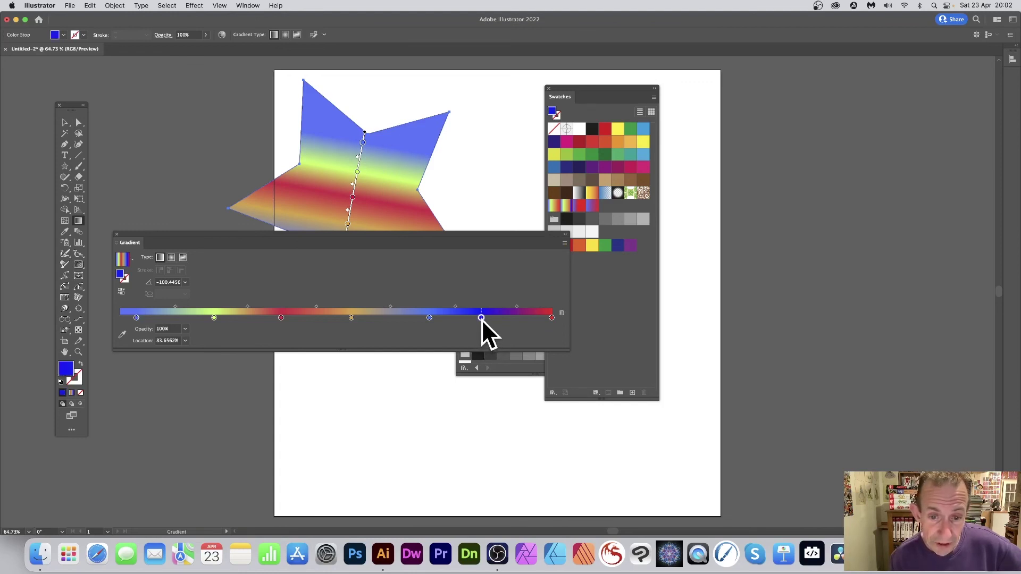
pyautogui.moveTo(481, 318); pyautogui.dragTo(482, 340)
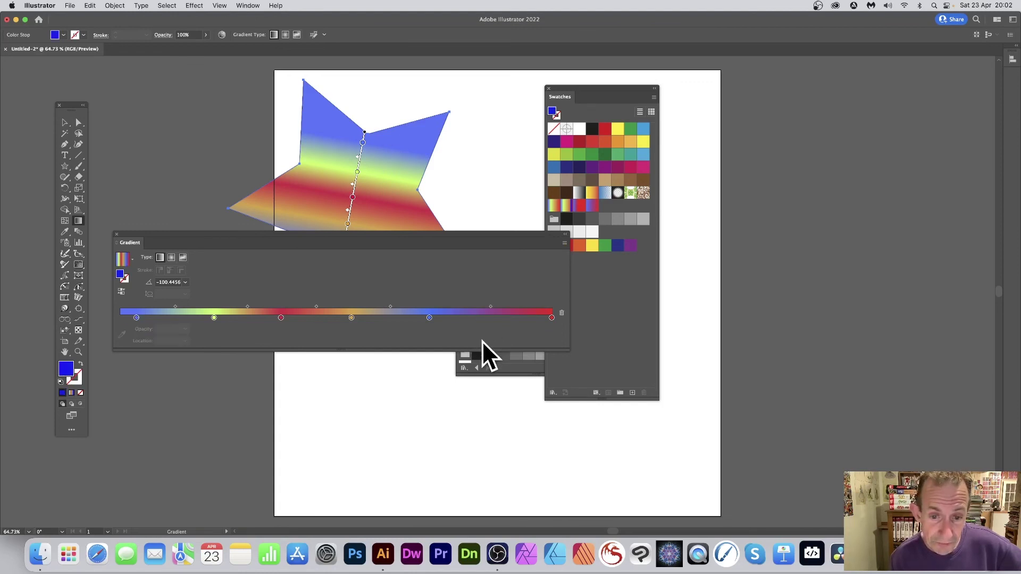
pyautogui.click(429, 318)
pyautogui.moveTo(429, 319); pyautogui.dragTo(428, 336)
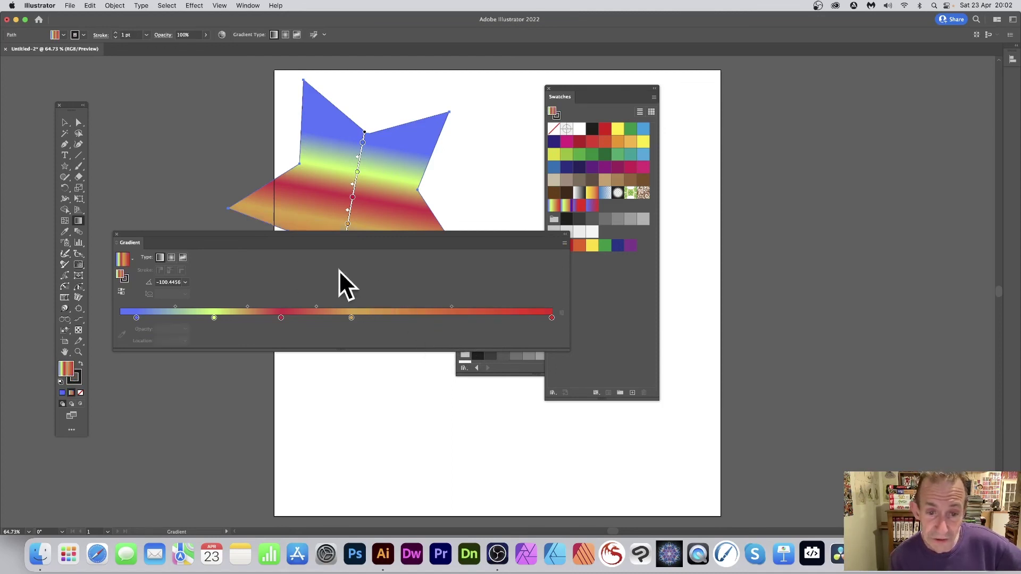
# Add a gradient stop at about 92.34%, just before the red end, and recolour it yellow EEFB21.
pyautogui.click(519, 317)
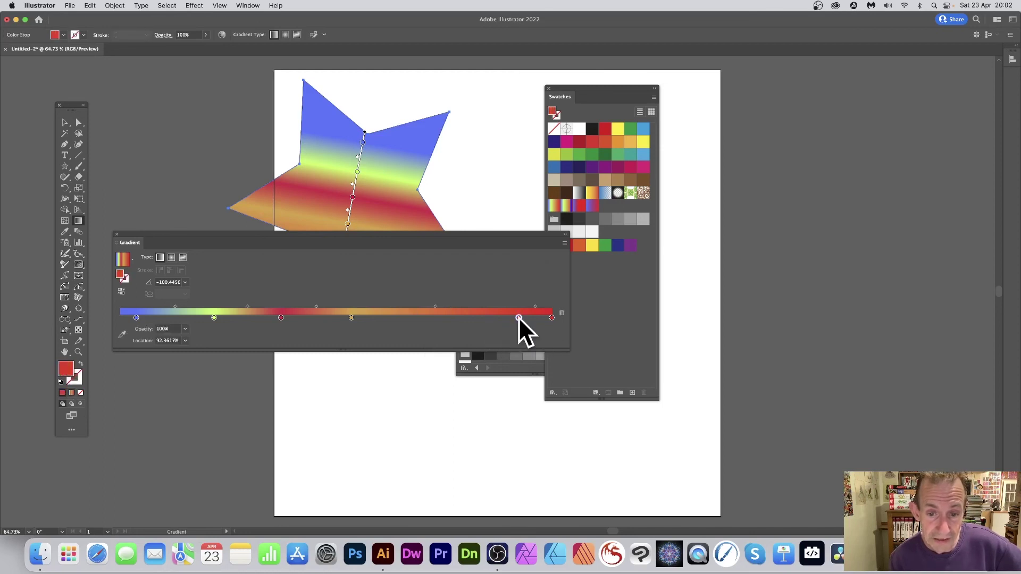
pyautogui.moveTo(518, 318); pyautogui.dragTo(518, 318)
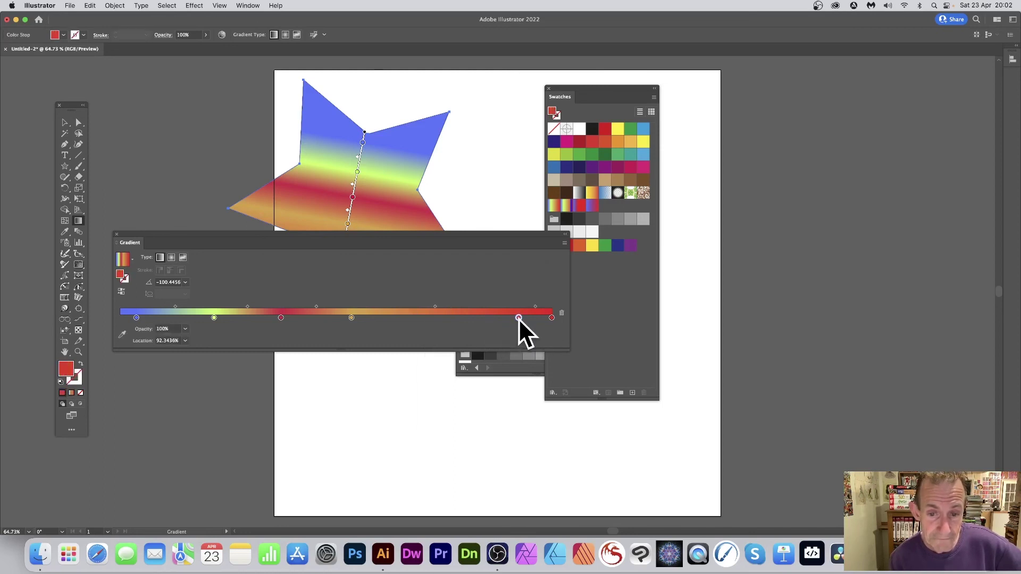
pyautogui.doubleClick(518, 317)
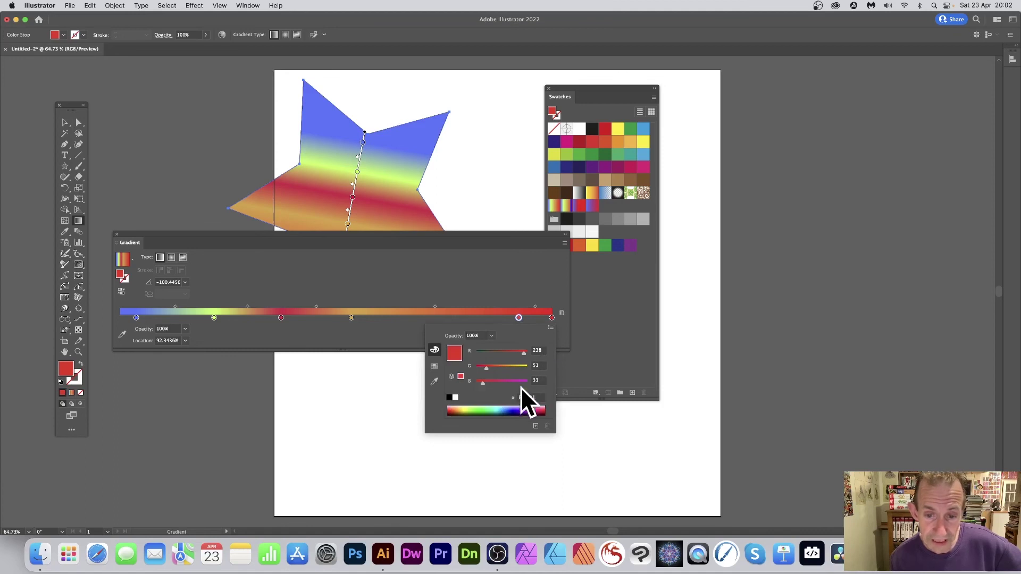
pyautogui.moveTo(521, 367); pyautogui.dragTo(528, 365)
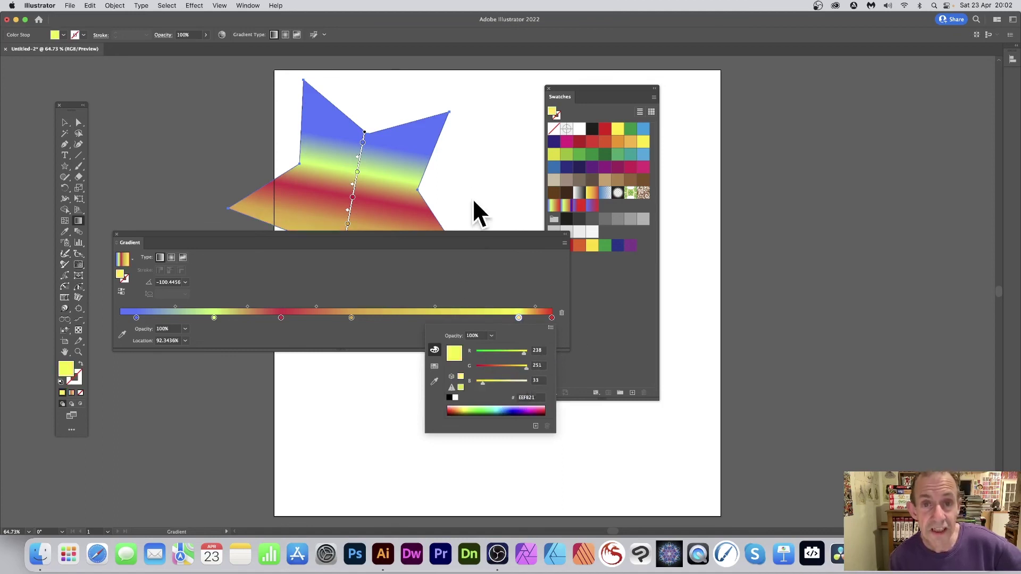
pyautogui.click(455, 237)
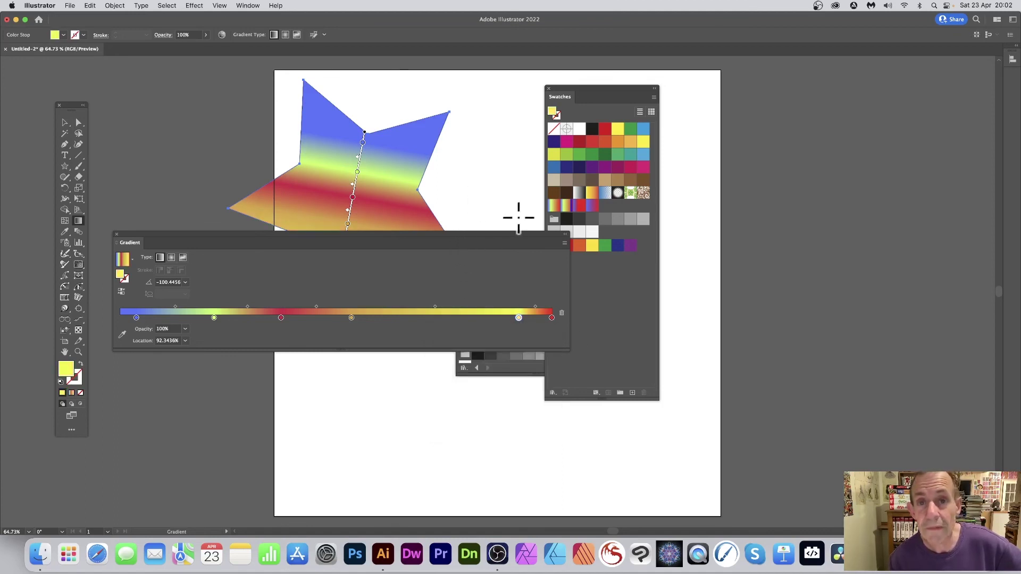